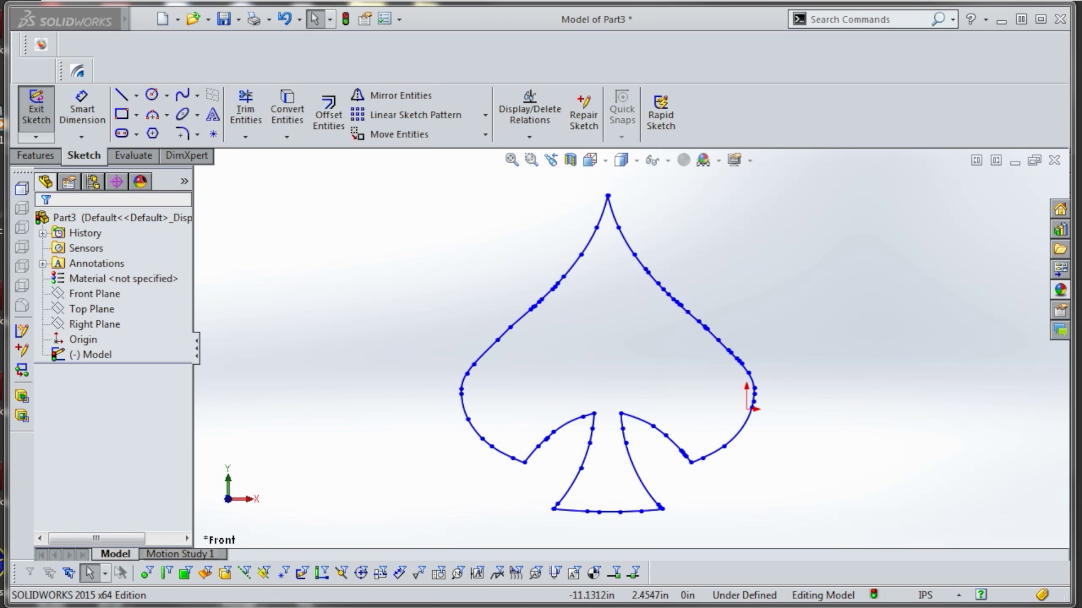
pyautogui.click(434, 339)
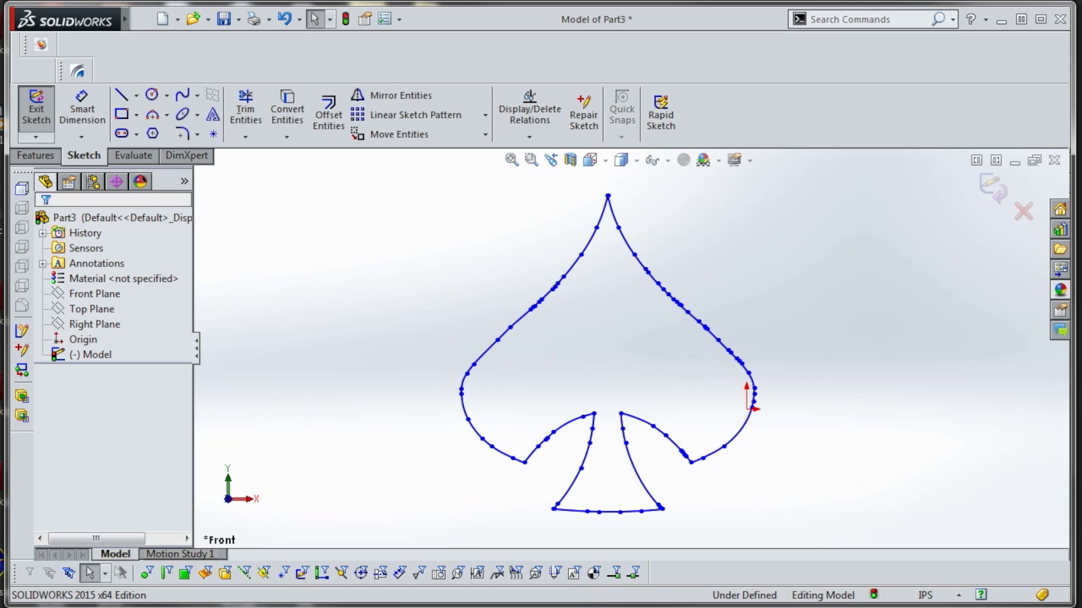
pyautogui.click(602, 212)
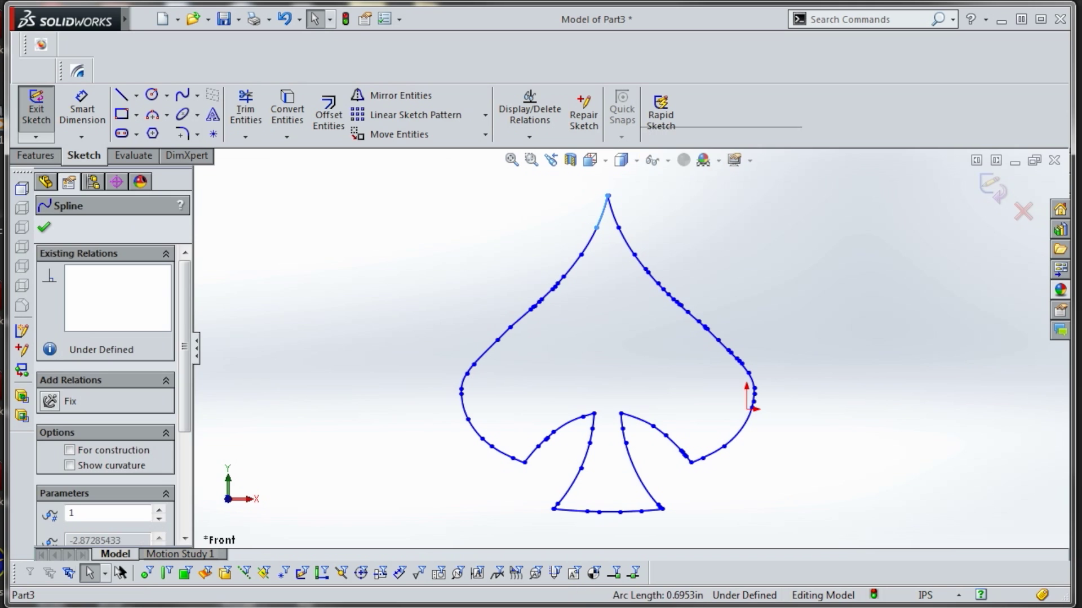
pyautogui.keyDown('ctrl'); pyautogui.click(525, 462); pyautogui.keyUp('ctrl')
pyautogui.press('Escape')
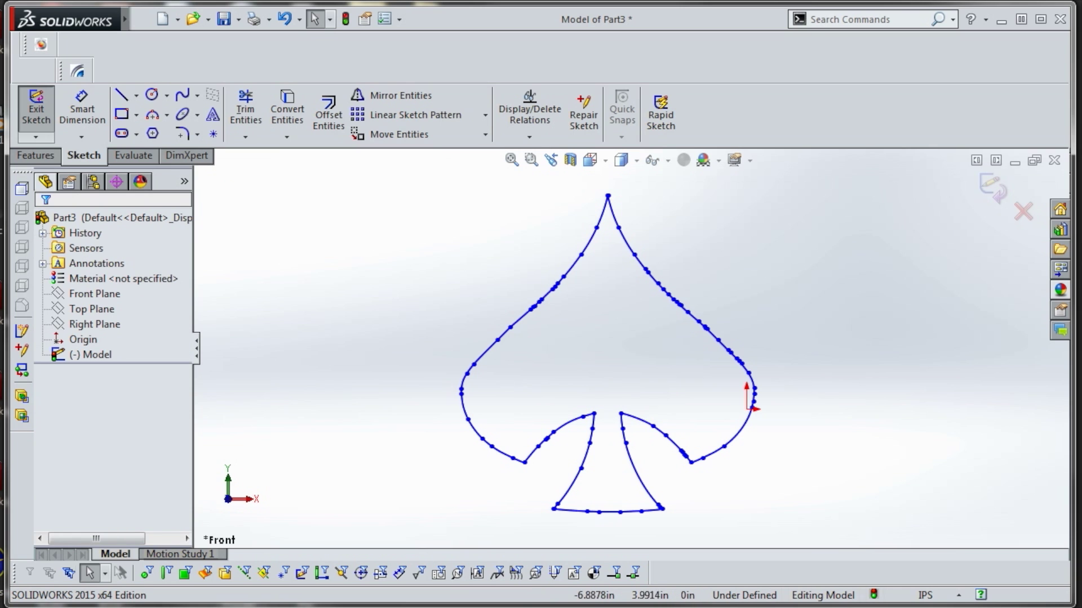
pyautogui.click(182, 95)
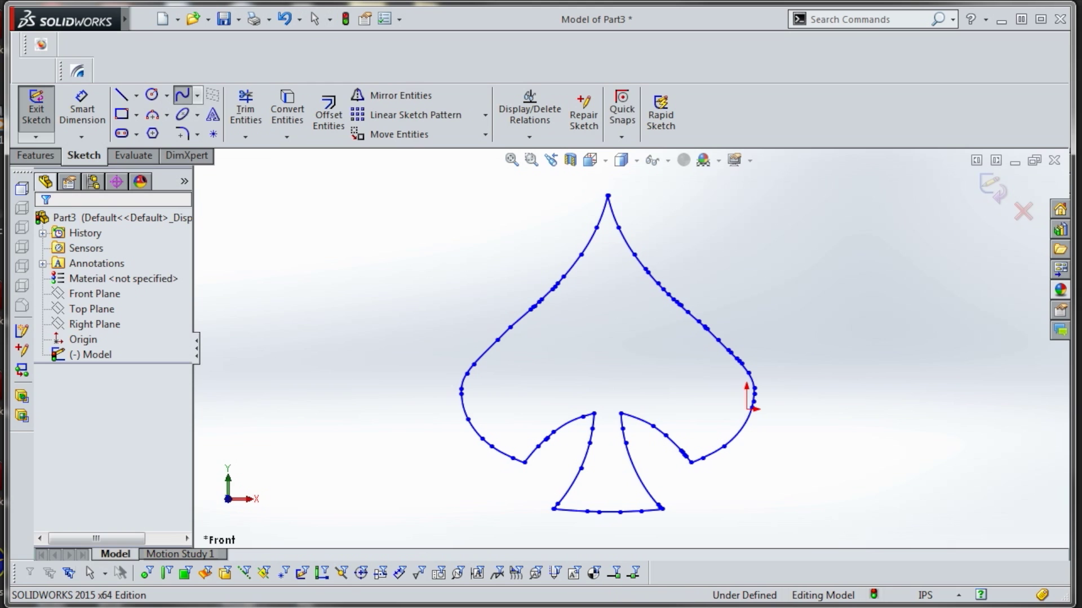
pyautogui.click(197, 95)
pyautogui.click(324, 227)
pyautogui.press('Escape')
pyautogui.press('Escape')
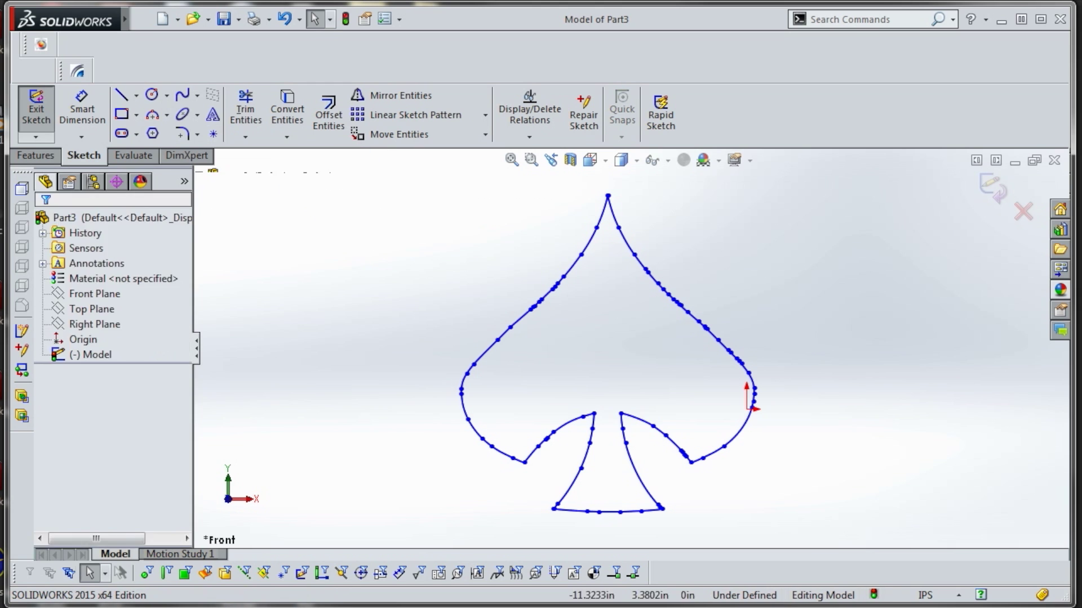
pyautogui.click(603, 213)
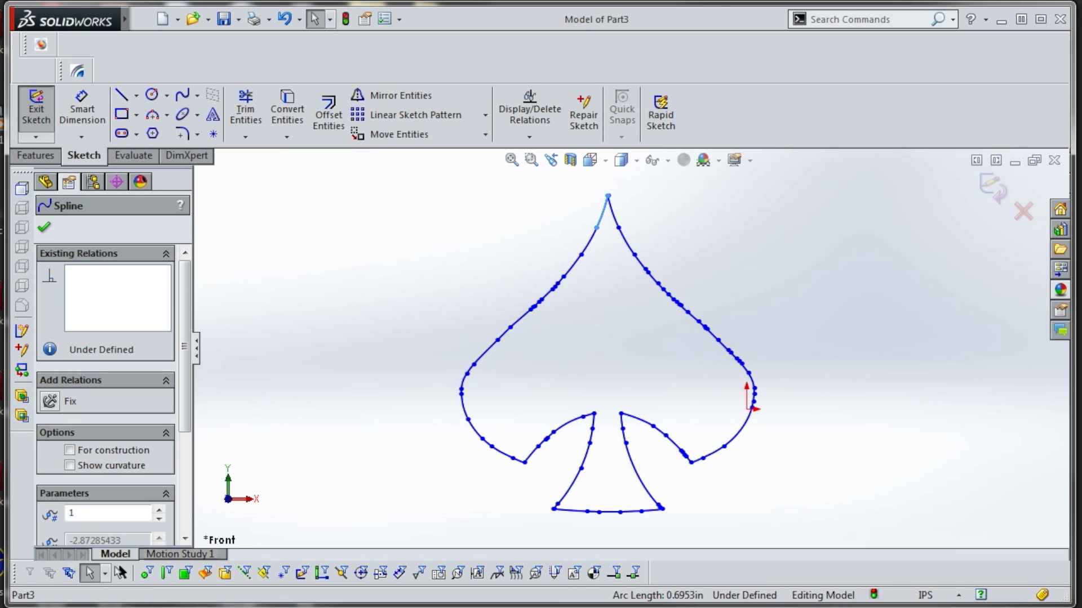
pyautogui.press('Escape')
pyautogui.click(602, 213)
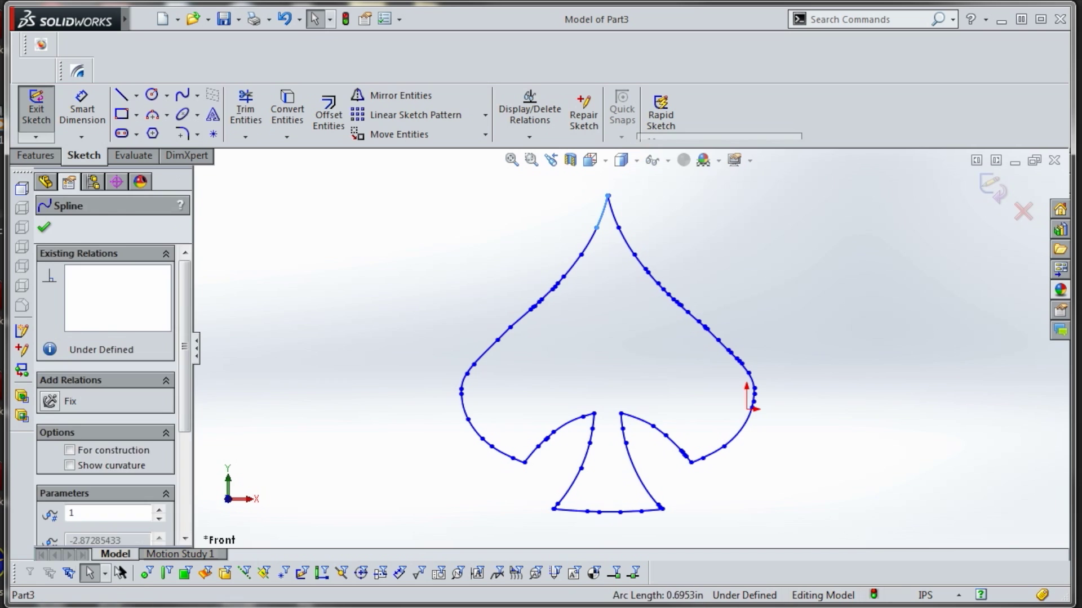
pyautogui.click(584, 220)
pyautogui.moveTo(397, 204)
pyautogui.mouseDown()
pyautogui.moveTo(595, 370)
pyautogui.moveTo(613, 372)
pyautogui.mouseUp()
pyautogui.press('Escape')
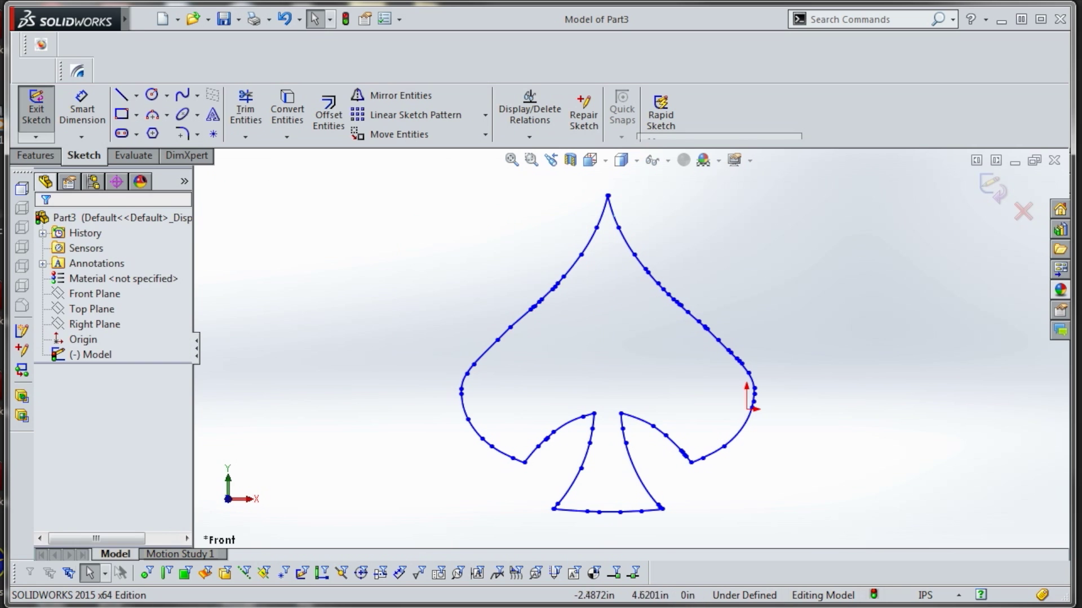
pyautogui.moveTo(620, 186); pyautogui.dragTo(480, 360)
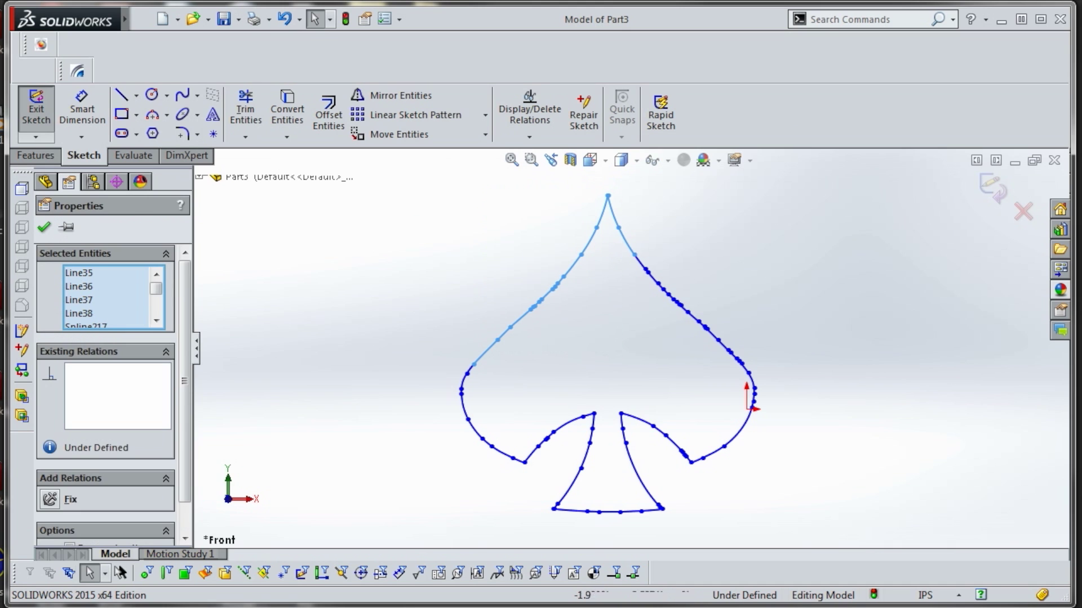
pyautogui.press('Escape')
# - Replace the segments along the spade's left lobe, from the tip to the lower left corner, with one fit spline at 0.001 in tolerance
pyautogui.moveTo(605, 178); pyautogui.dragTo(433, 400)
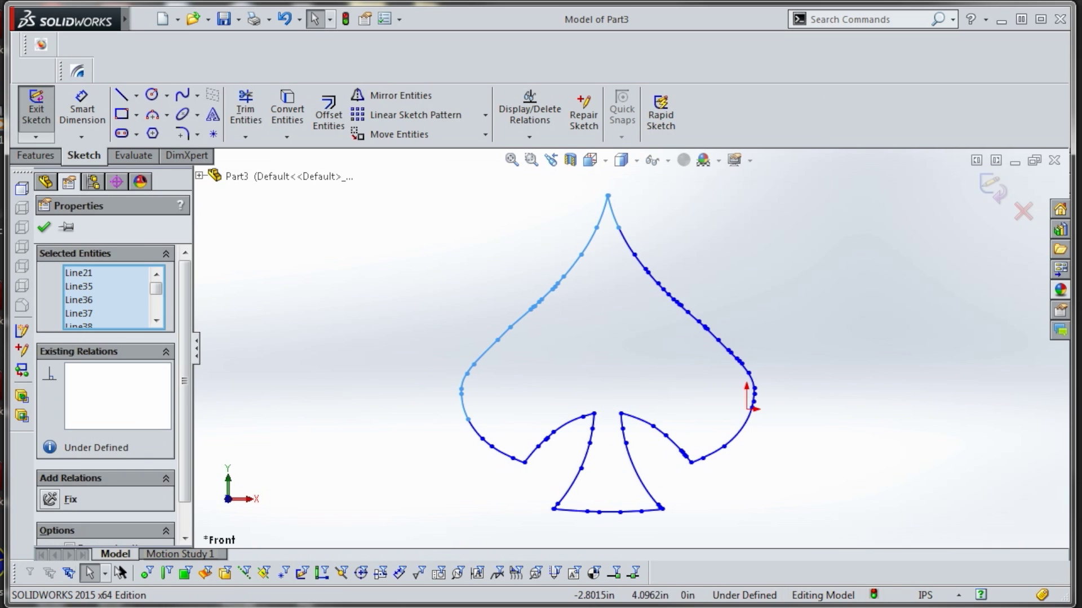
pyautogui.keyDown('ctrl'); pyautogui.click(612, 213); pyautogui.keyUp('ctrl')
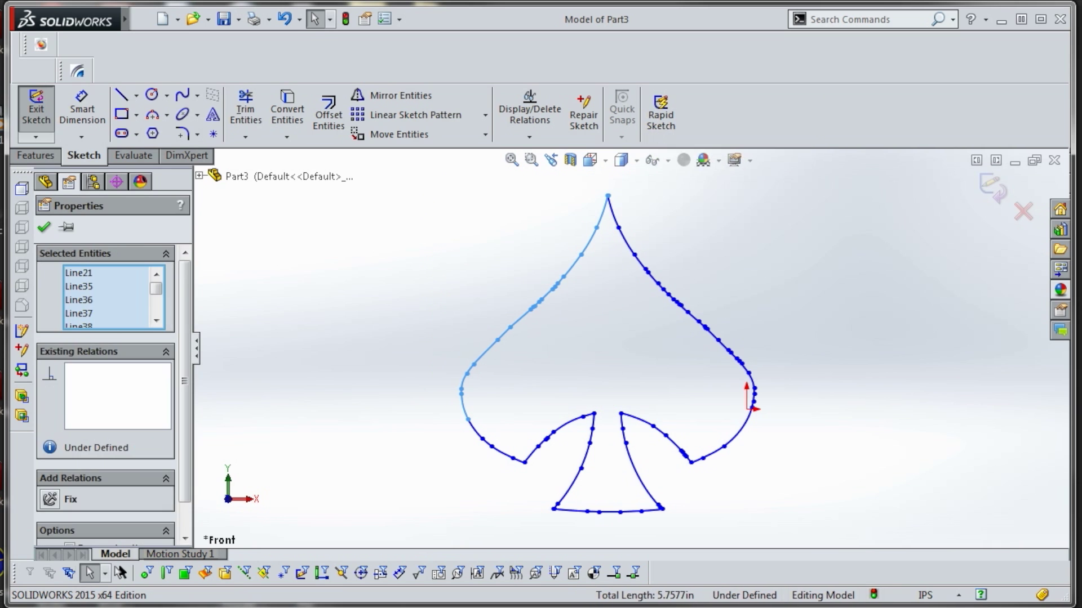
pyautogui.keyDown('ctrl'); pyautogui.moveTo(458, 473); pyautogui.dragTo(524, 411); pyautogui.keyUp('ctrl')
pyautogui.keyDown('ctrl'); pyautogui.click(518, 460); pyautogui.keyUp('ctrl')
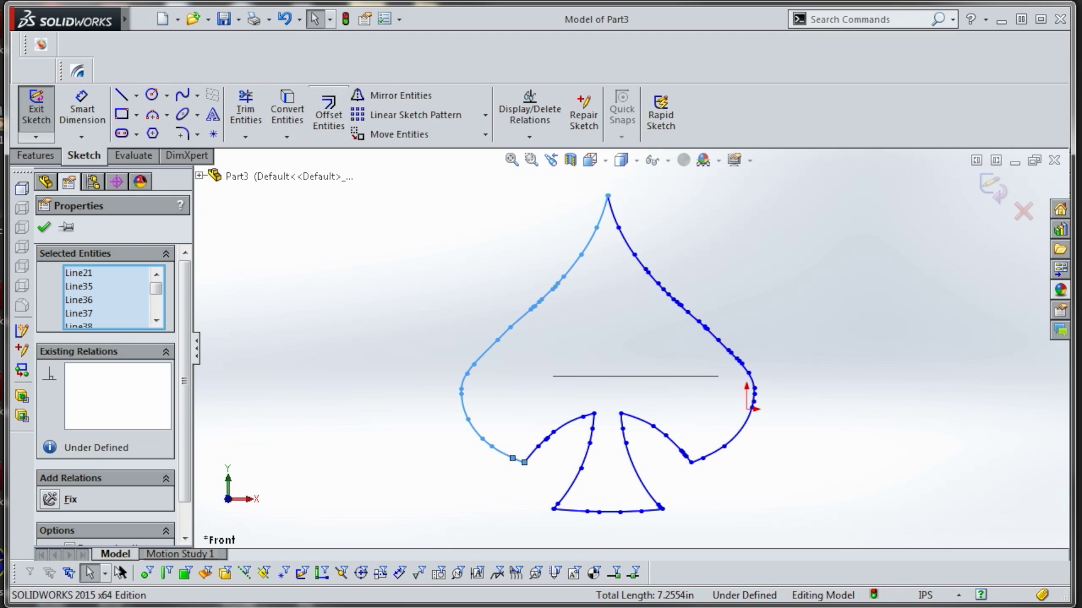
pyautogui.click(143, 19)
pyautogui.moveTo(279, 20)
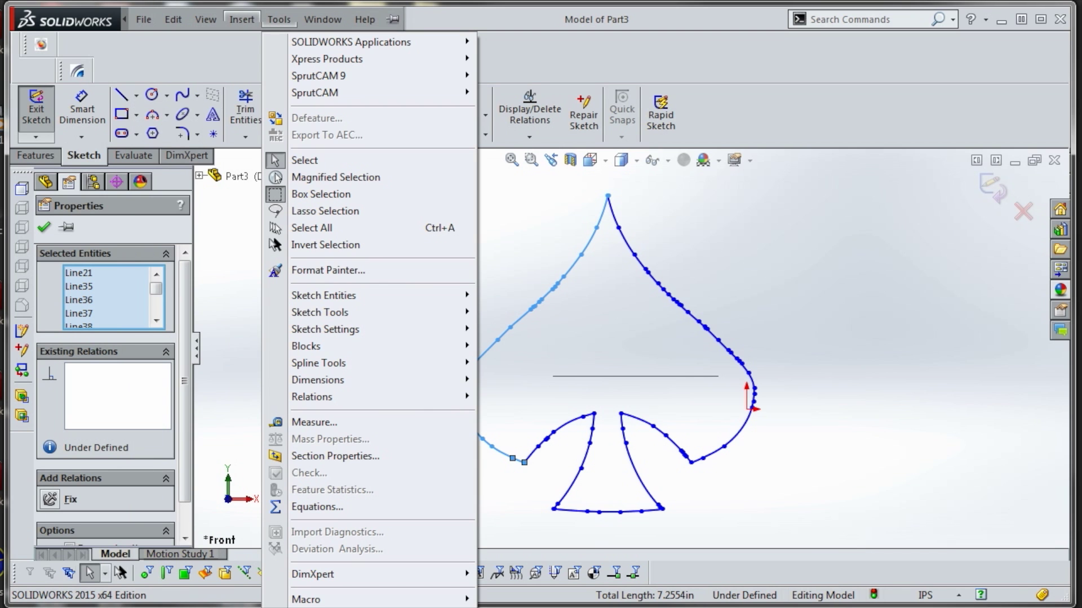
pyautogui.moveTo(318, 363)
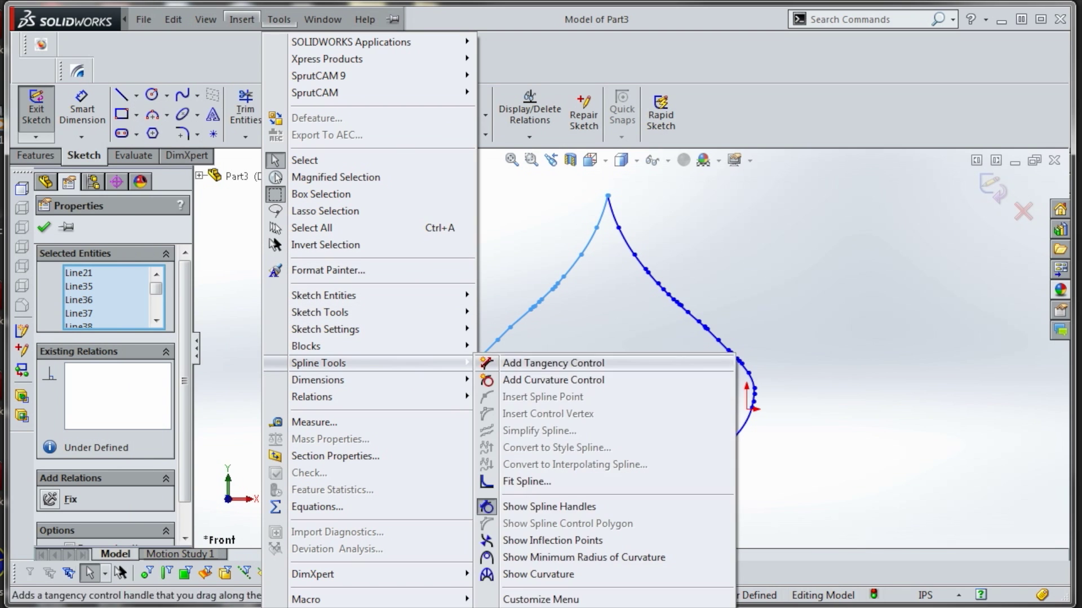
pyautogui.click(527, 481)
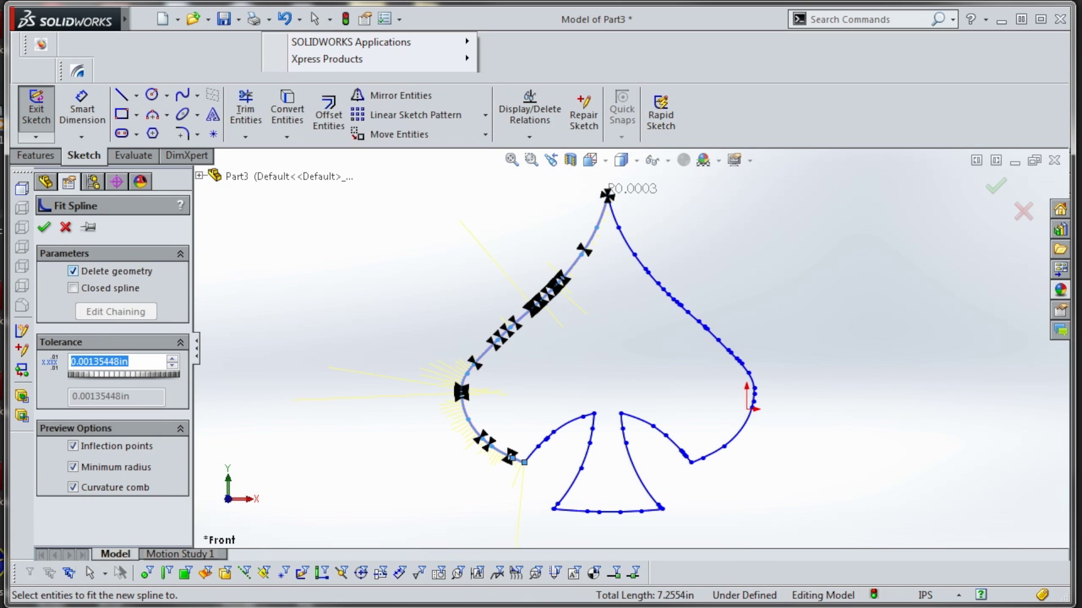
pyautogui.write('0.001')
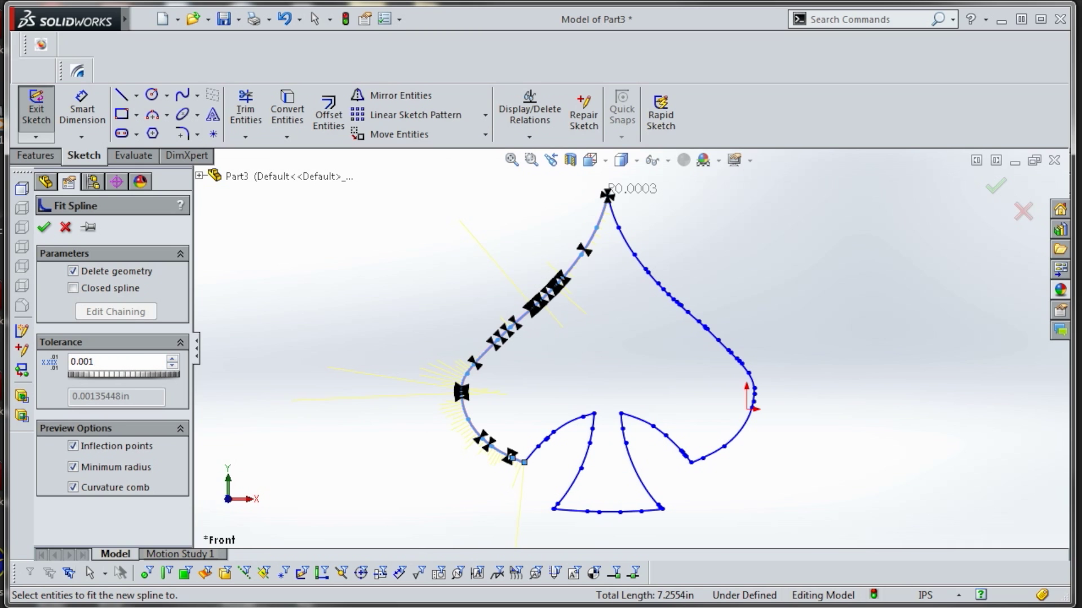
pyautogui.click(44, 227)
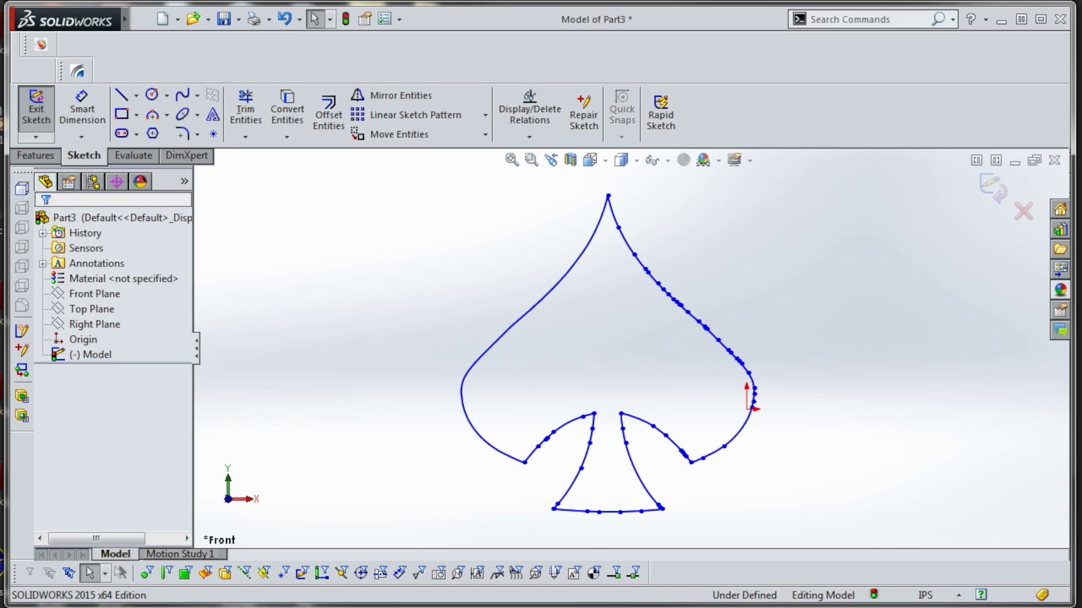
pyautogui.click(523, 316)
pyautogui.press('Escape')
pyautogui.click(505, 332)
pyautogui.press('Escape')
pyautogui.click(529, 313)
pyautogui.press('Escape')
# - Try to fit a single spline through the entire spade outline, and undo the fit
pyautogui.hotkey('ctrl', 'a')
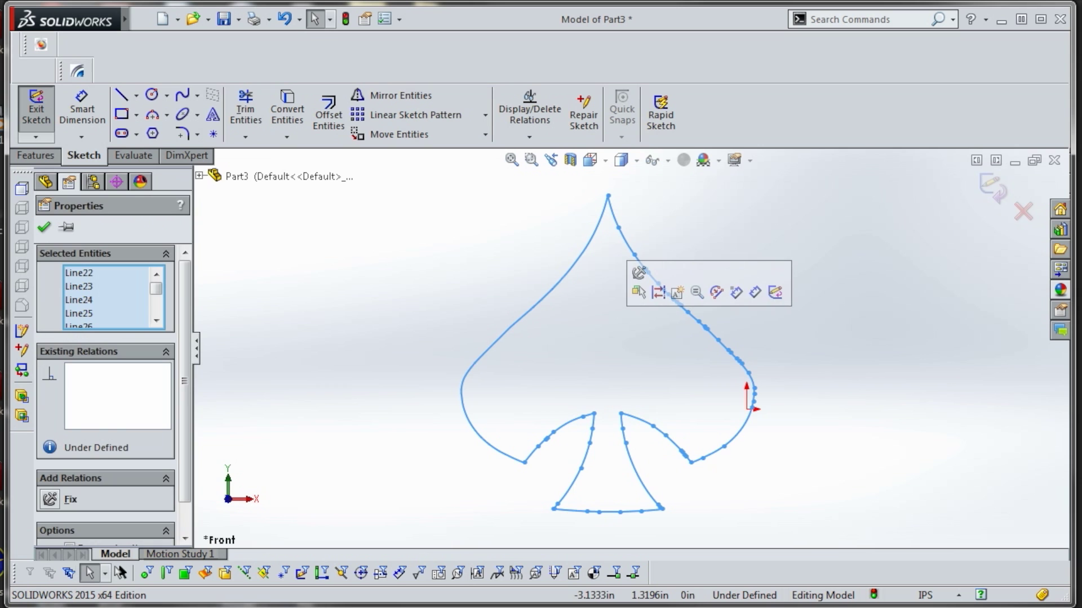
pyautogui.click(144, 19)
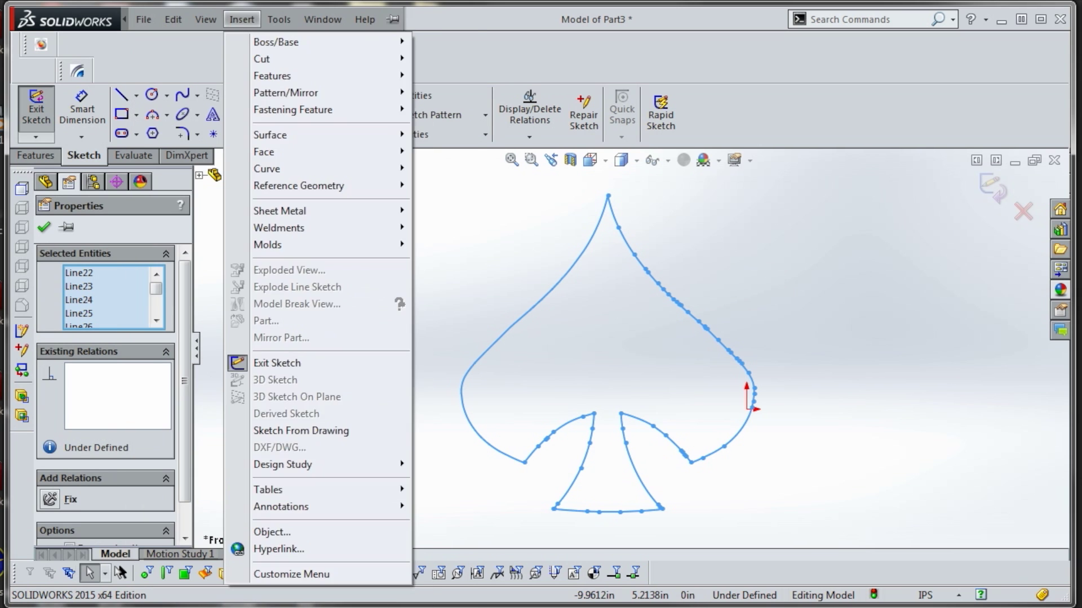
pyautogui.moveTo(279, 19)
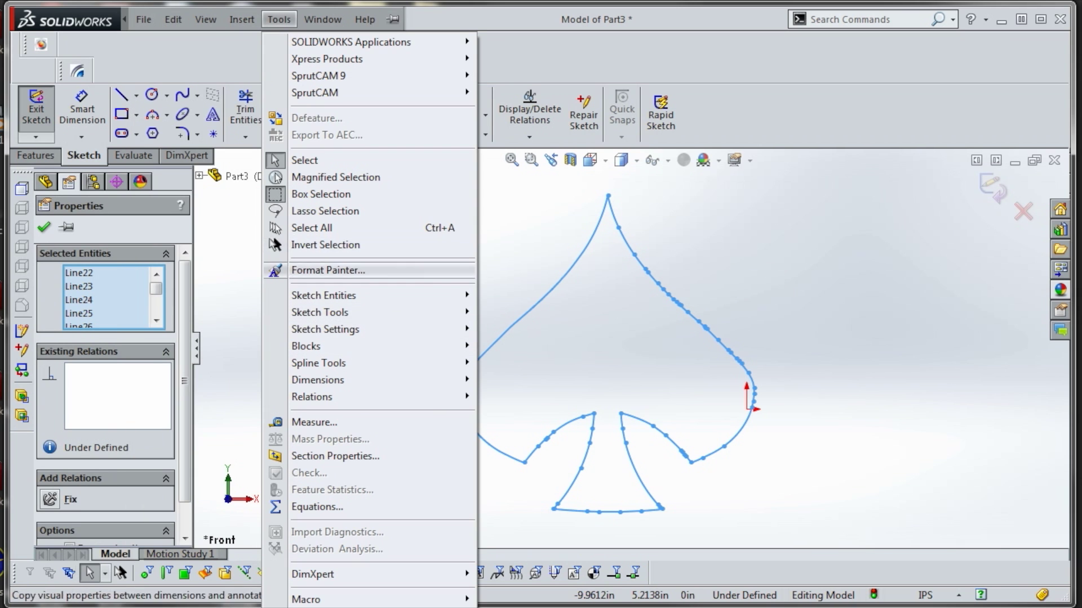
pyautogui.moveTo(319, 363)
pyautogui.click(527, 481)
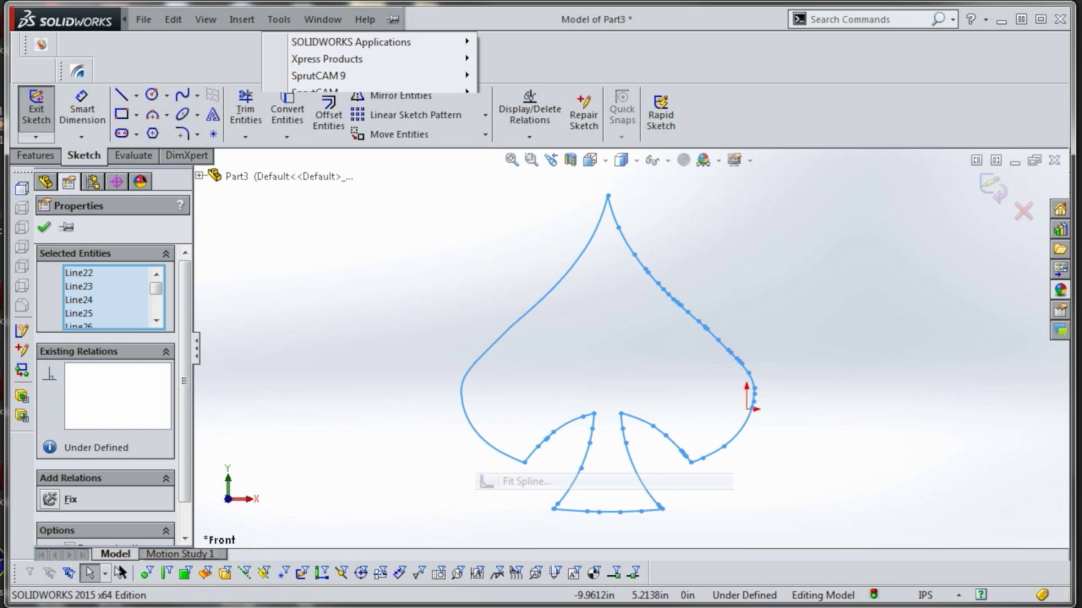
pyautogui.click(44, 227)
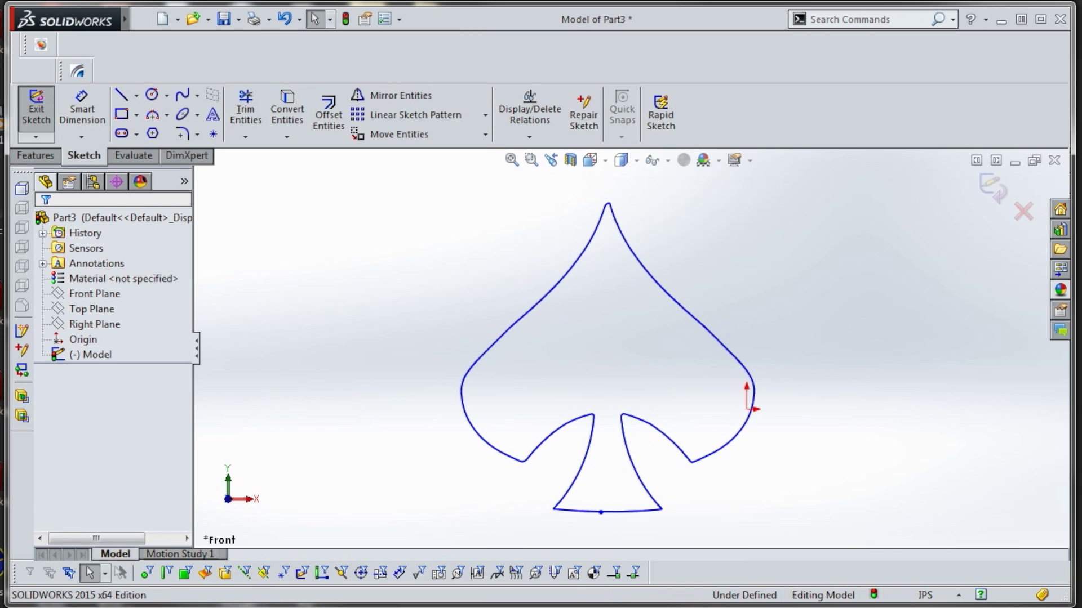
pyautogui.click(632, 511)
pyautogui.hotkey('ctrl', 'z')
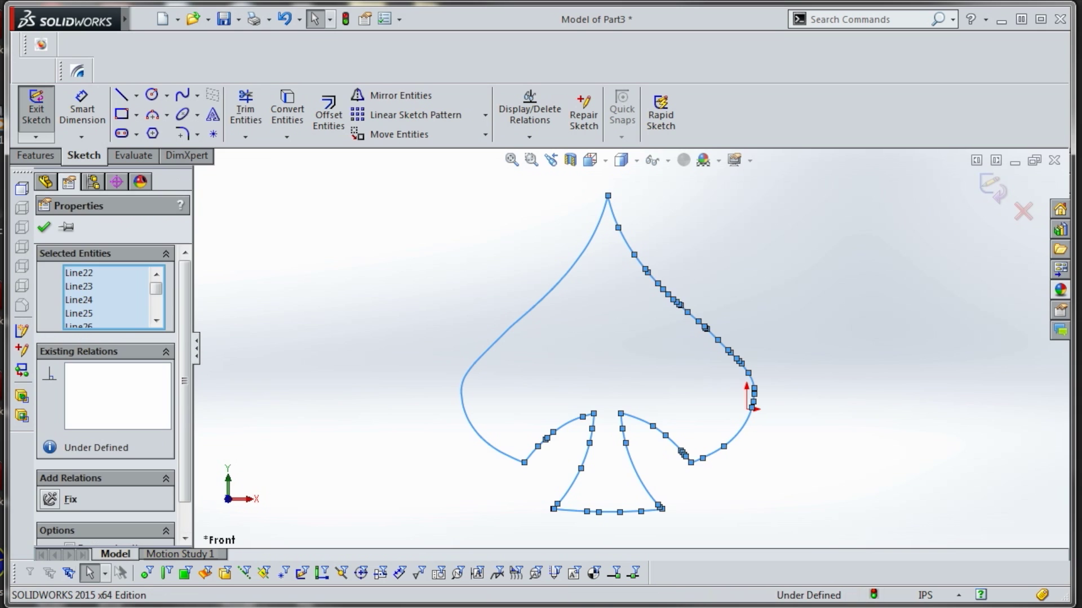
pyautogui.press('Escape')
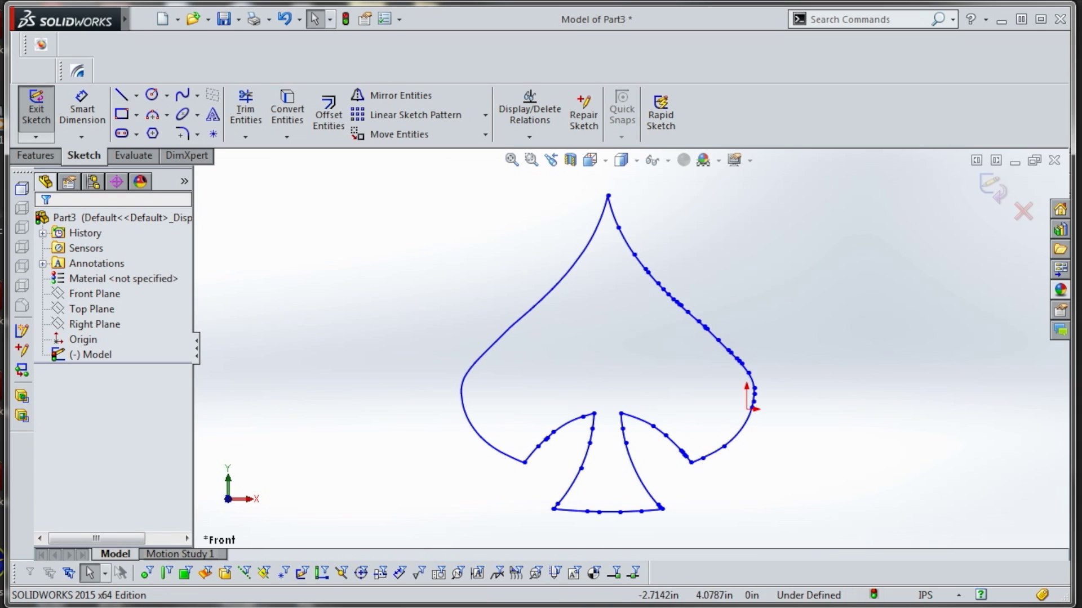
# - Delete the segments of the spade's right lobe together with the upper part of the stem's right edge
pyautogui.click(613, 213)
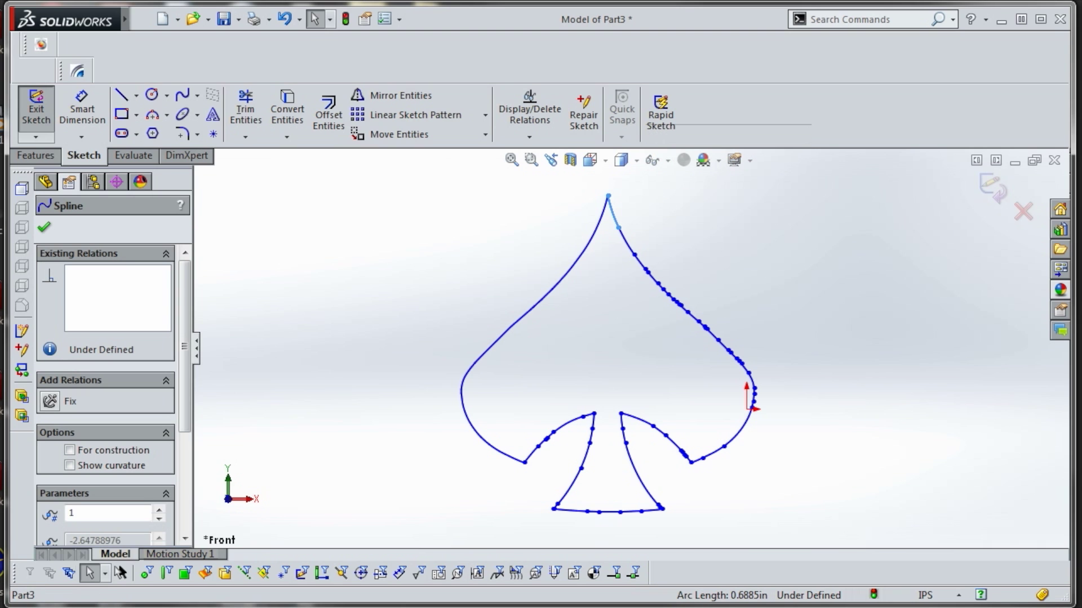
pyautogui.moveTo(615, 202); pyautogui.dragTo(853, 502)
pyautogui.press('Delete')
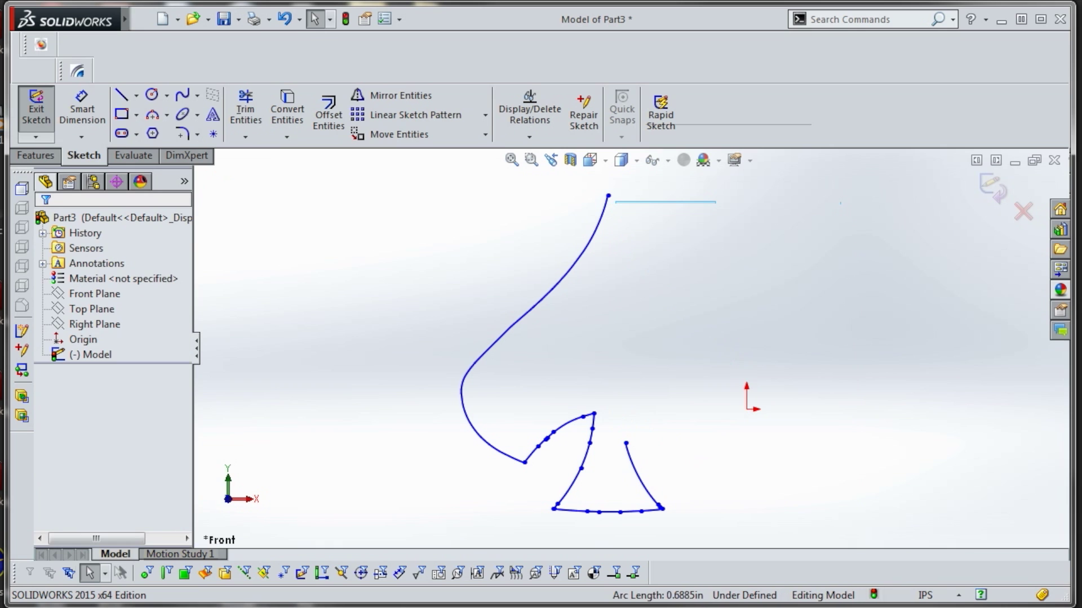
# - Try deleting the rest of the stem's right edge with the adjoining base segment, and undo the deletion
pyautogui.moveTo(611, 406)
pyautogui.mouseDown()
pyautogui.moveTo(669, 458)
pyautogui.moveTo(658, 510)
pyautogui.moveTo(611, 405)
pyautogui.mouseUp()
pyautogui.press('Delete')
pyautogui.press('Delete')
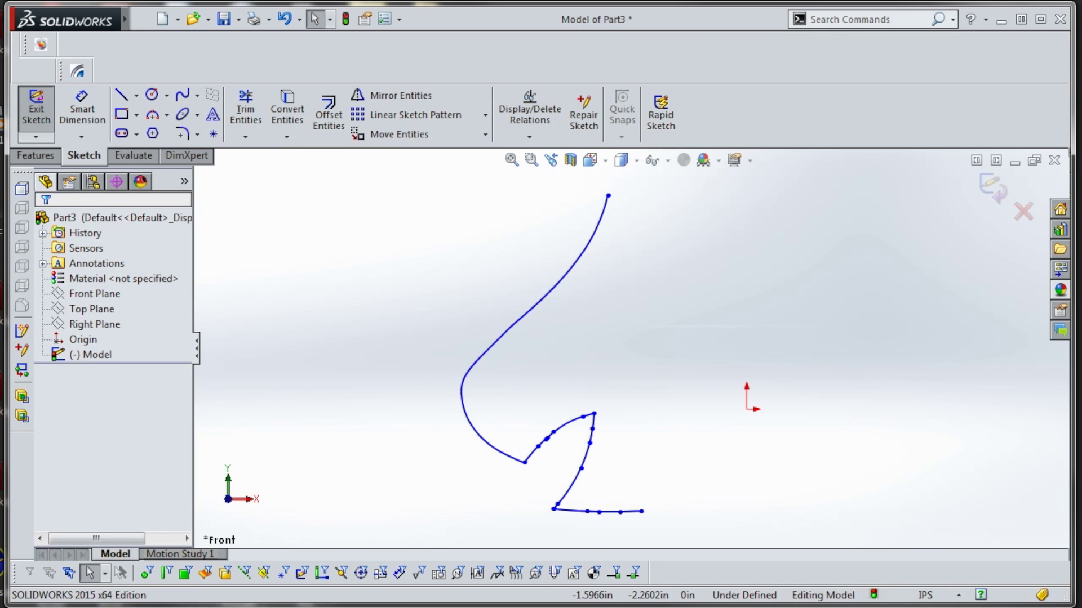
pyautogui.hotkey('ctrl', 'z')
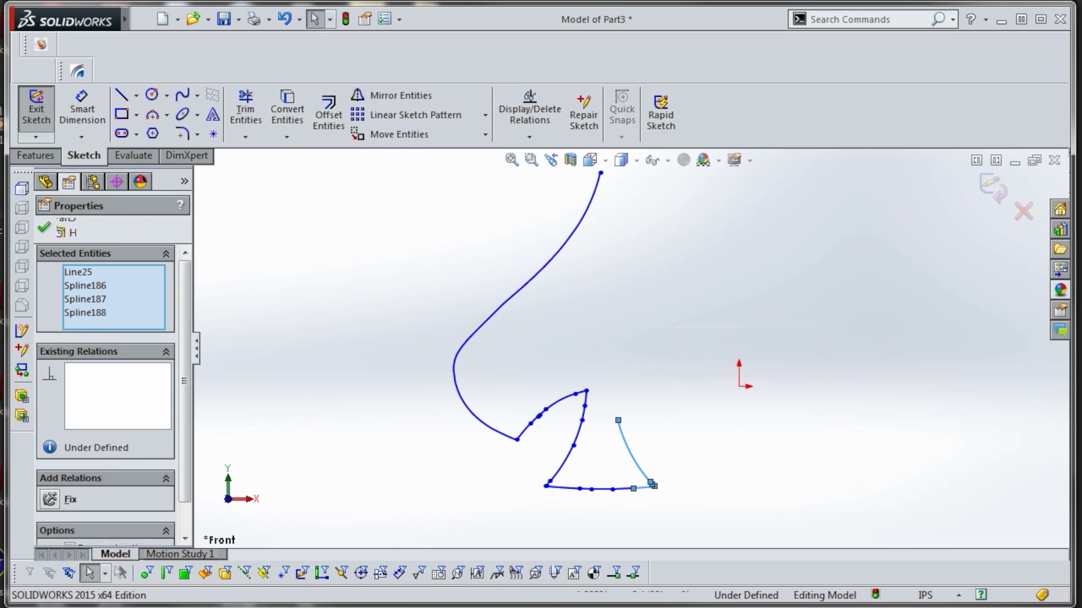
pyautogui.press('Escape')
# - Sketch a line between the stem's two base corners and a short vertical line from its midpoint down across the curved base
pyautogui.scroll(-5, 622, 527)
pyautogui.click(121, 95)
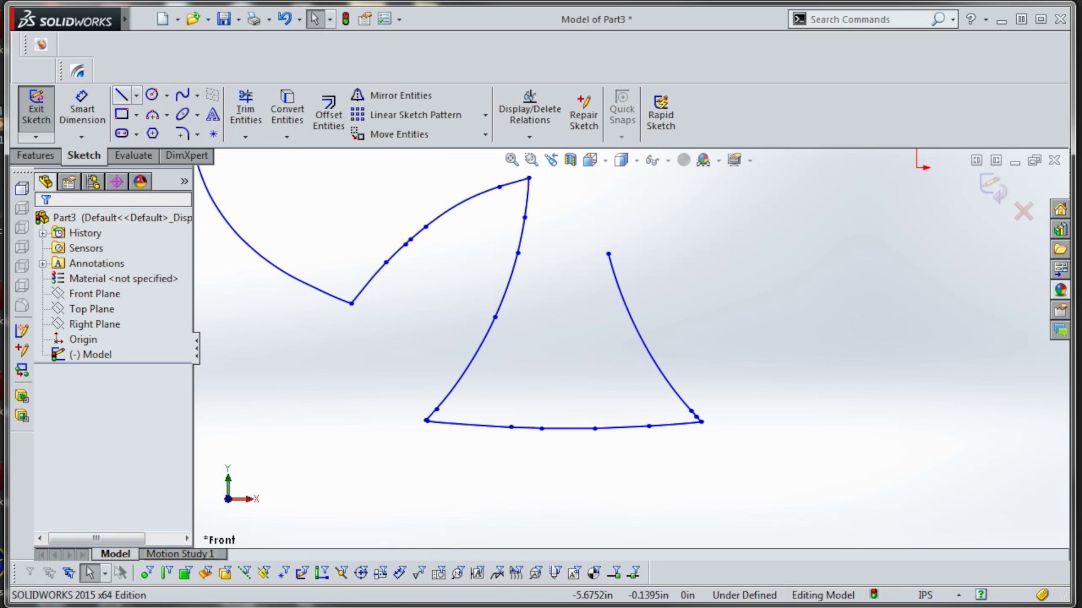
pyautogui.moveTo(427, 420); pyautogui.dragTo(700, 421)
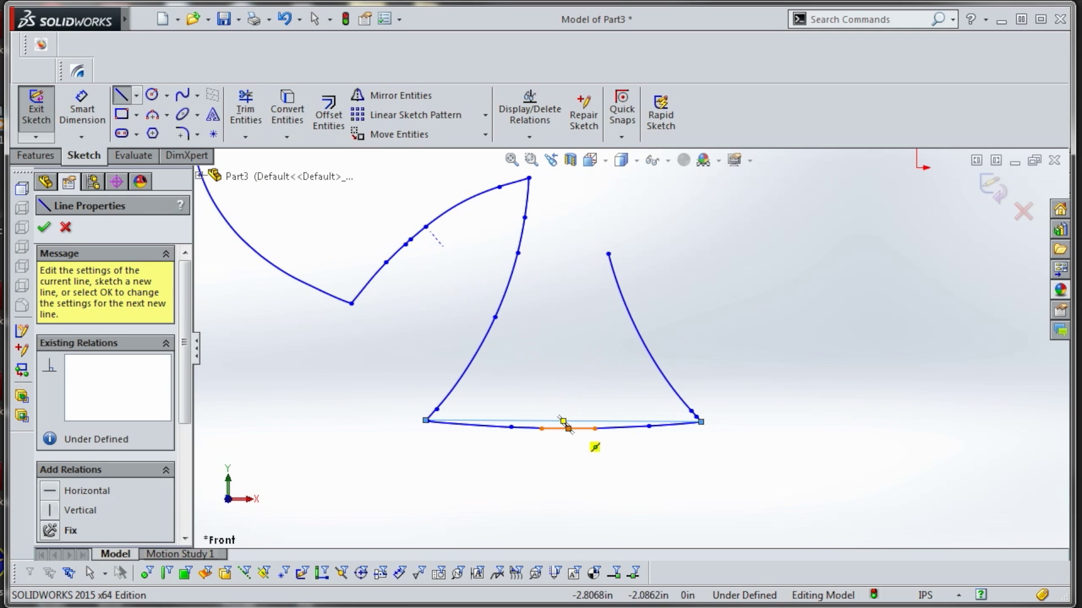
pyautogui.click(563, 421)
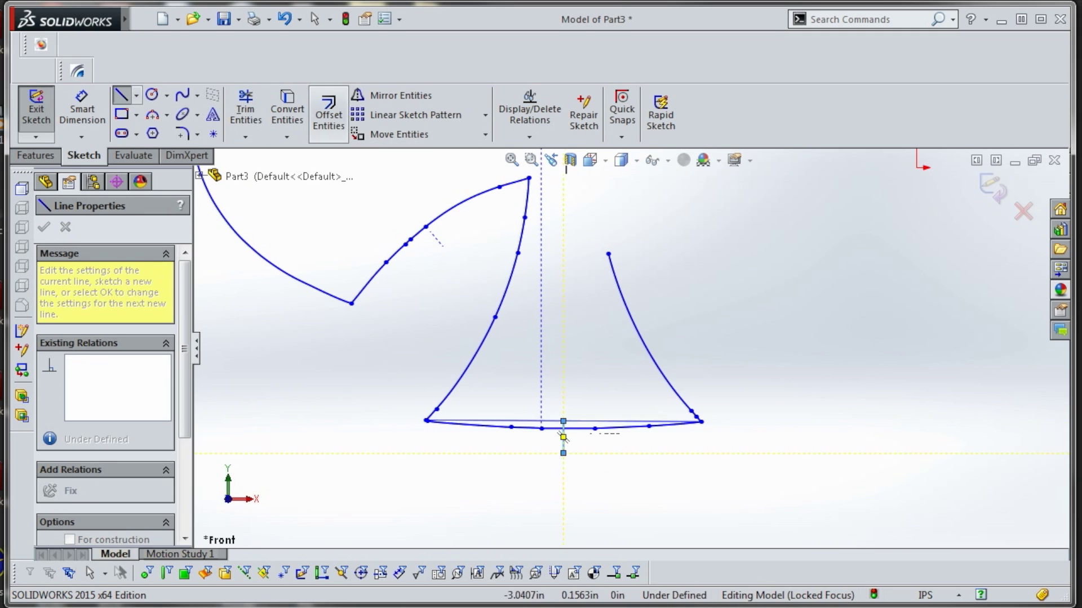
pyautogui.click(563, 453)
# - Trim away both helper lines and the stem's base and edge segments right of the centre, keeping only the left half
pyautogui.click(564, 440)
pyautogui.click(578, 422)
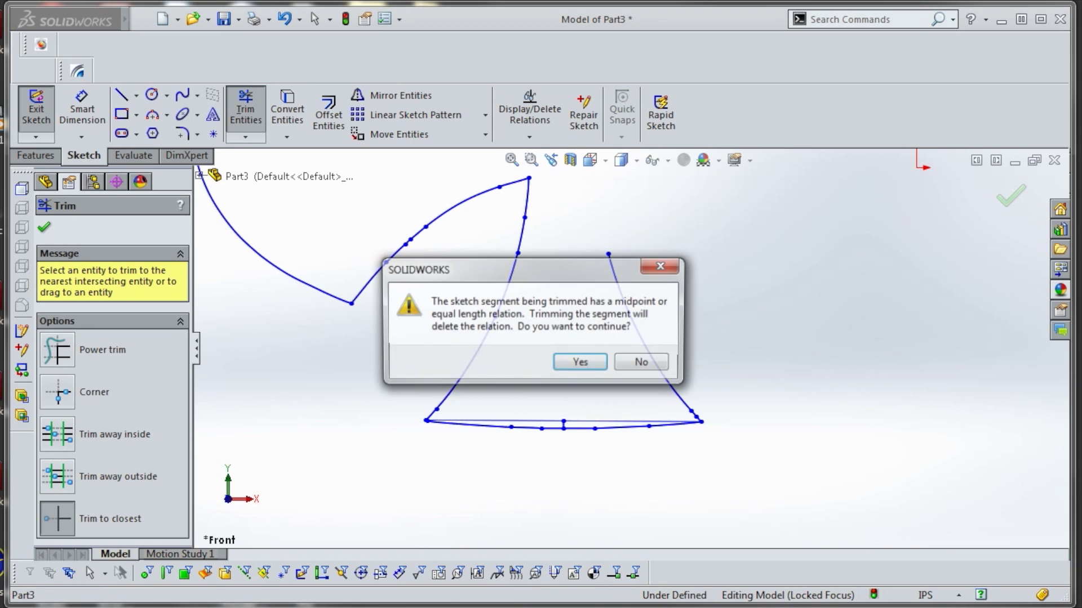
pyautogui.press('Return')
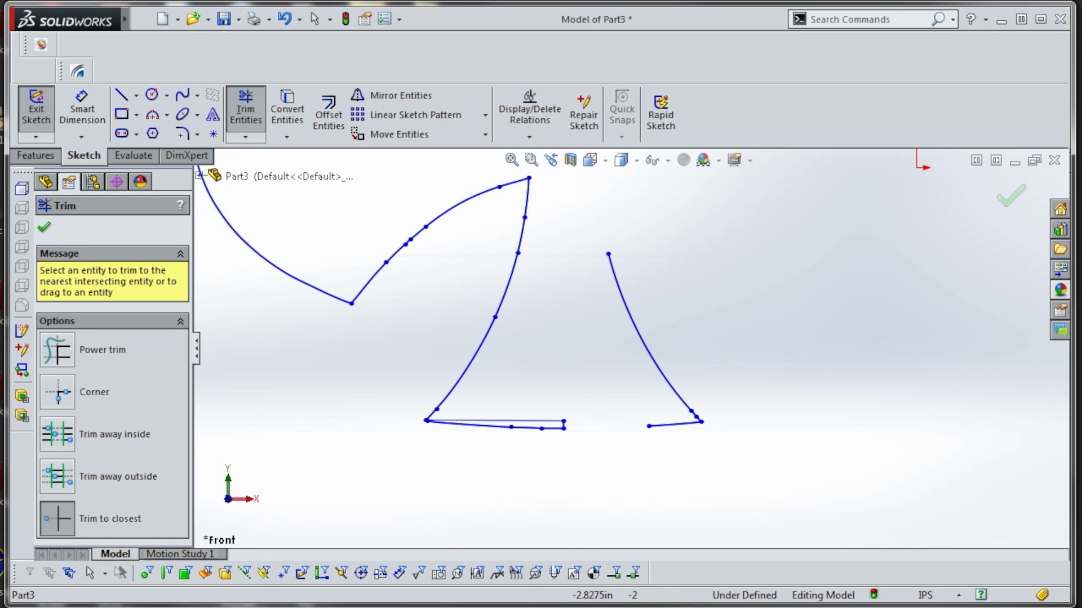
pyautogui.click(555, 421)
pyautogui.click(564, 425)
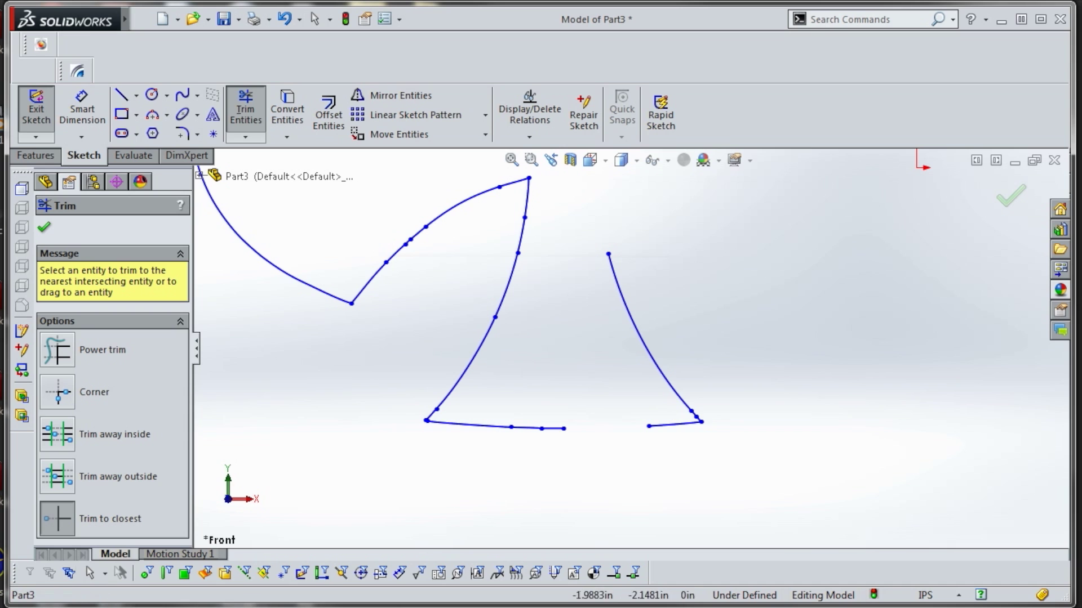
pyautogui.click(676, 424)
pyautogui.click(657, 365)
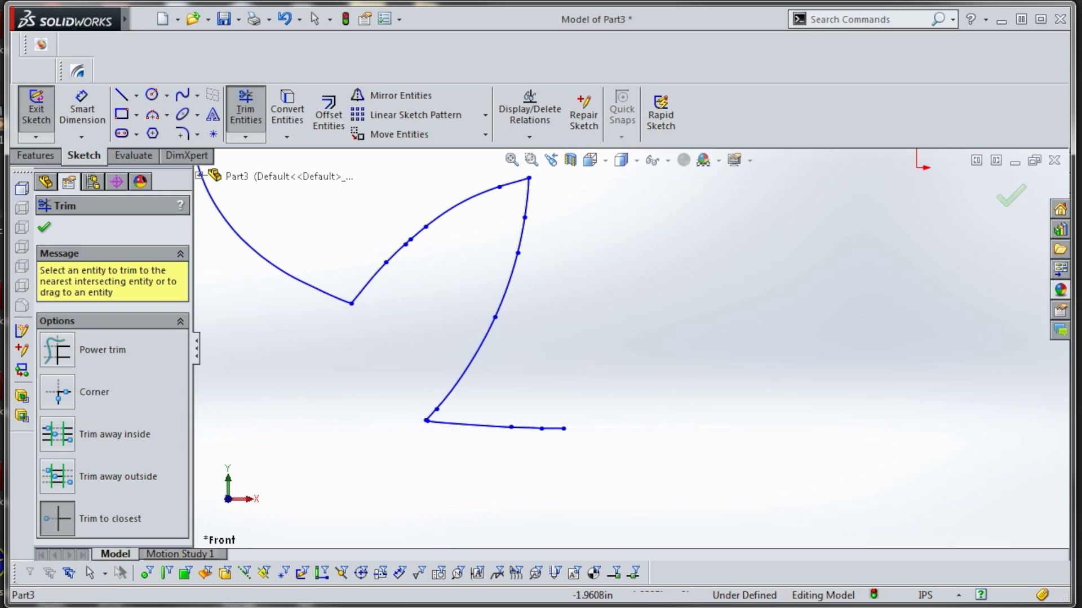
# - Fit a single spline to the chain of segments running from the left lobe's lower tip up to the stem's upper corner
pyautogui.scroll(10, 648, 349)
pyautogui.scroll(-6, 611, 287)
pyautogui.scroll(4, 638, 355)
pyautogui.scroll(-4, 665, 519)
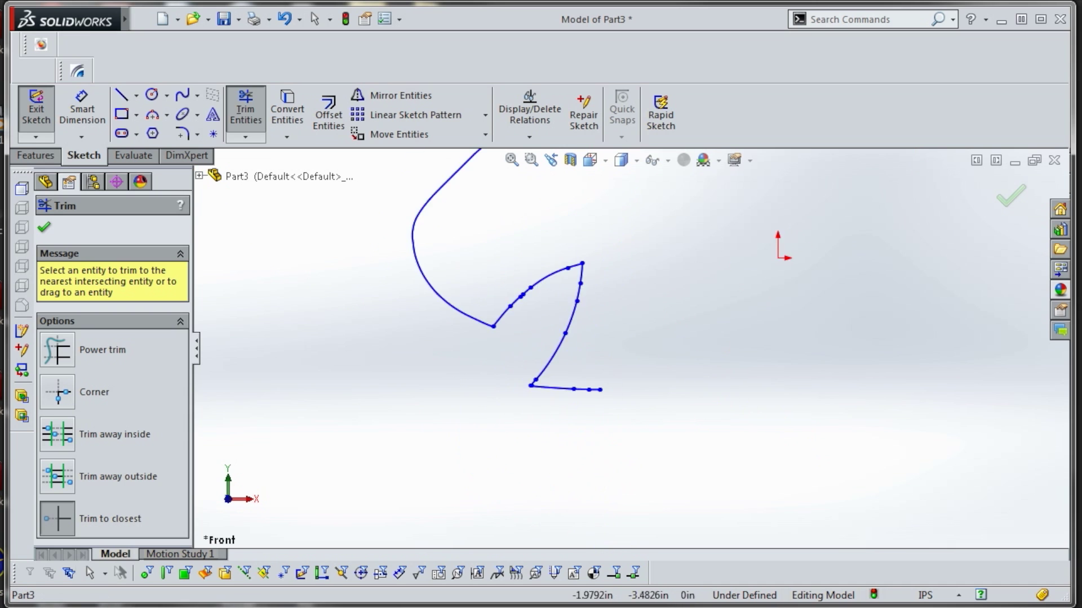
pyautogui.press('Escape')
pyautogui.moveTo(488, 246); pyautogui.dragTo(576, 322)
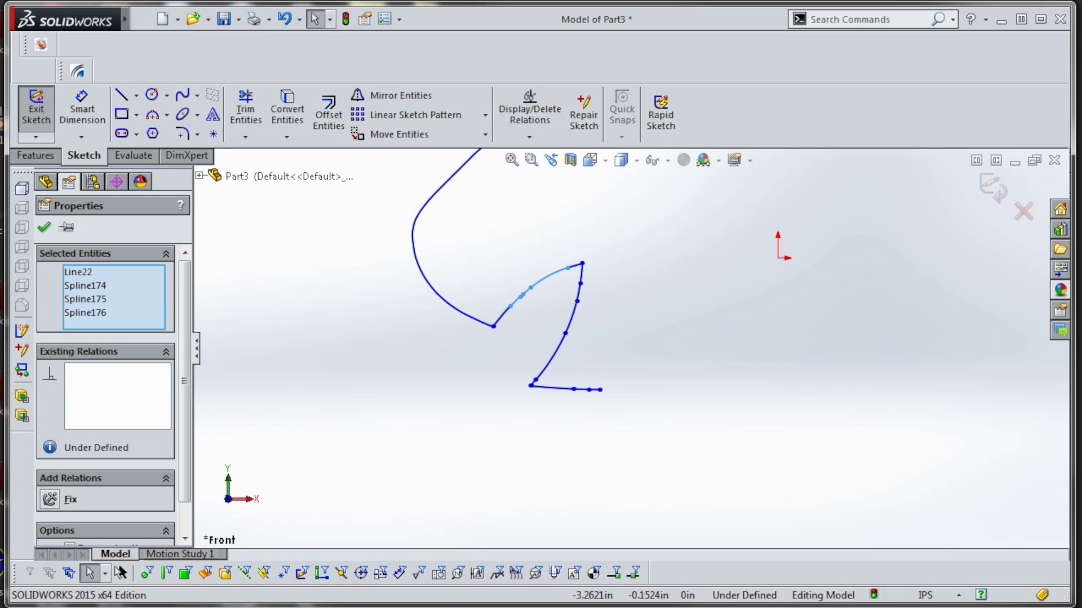
pyautogui.keyDown('ctrl'); pyautogui.click(575, 265); pyautogui.keyUp('ctrl')
pyautogui.keyDown('ctrl'); pyautogui.click(501, 316); pyautogui.keyUp('ctrl')
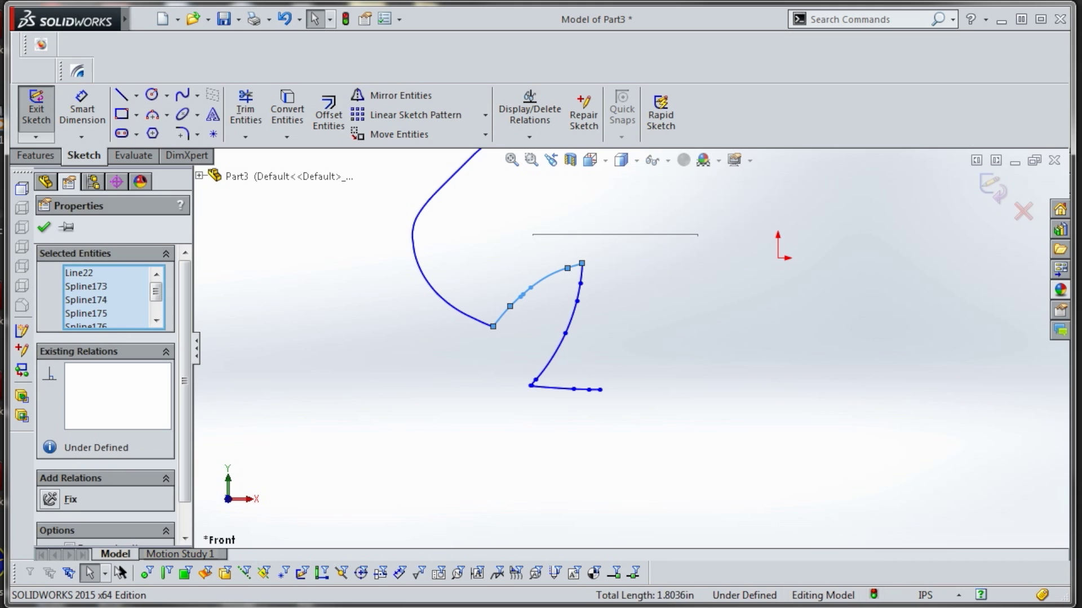
pyautogui.click(279, 19)
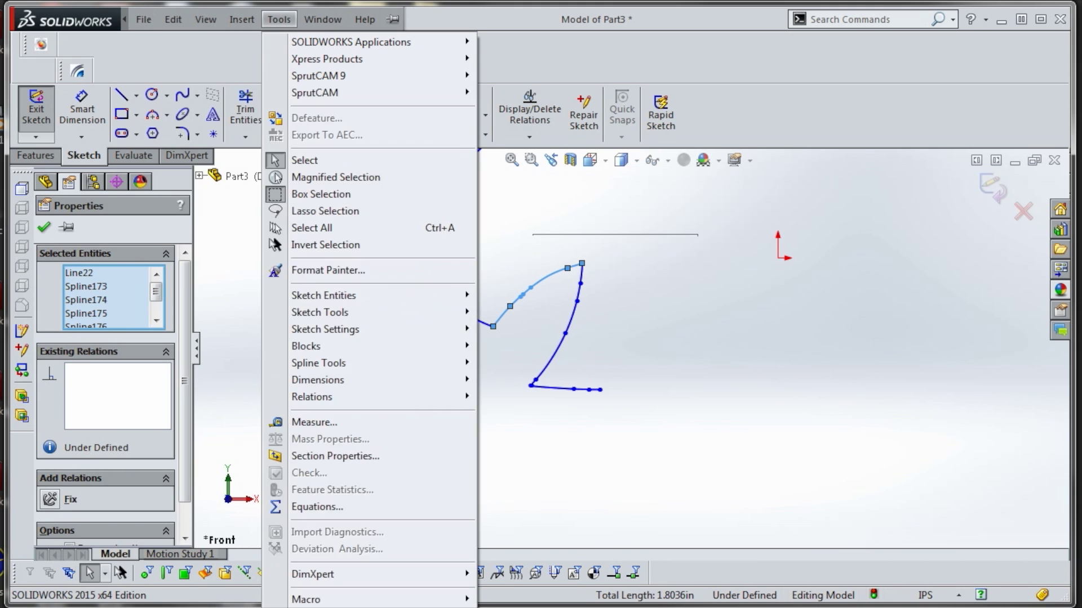
pyautogui.moveTo(319, 363)
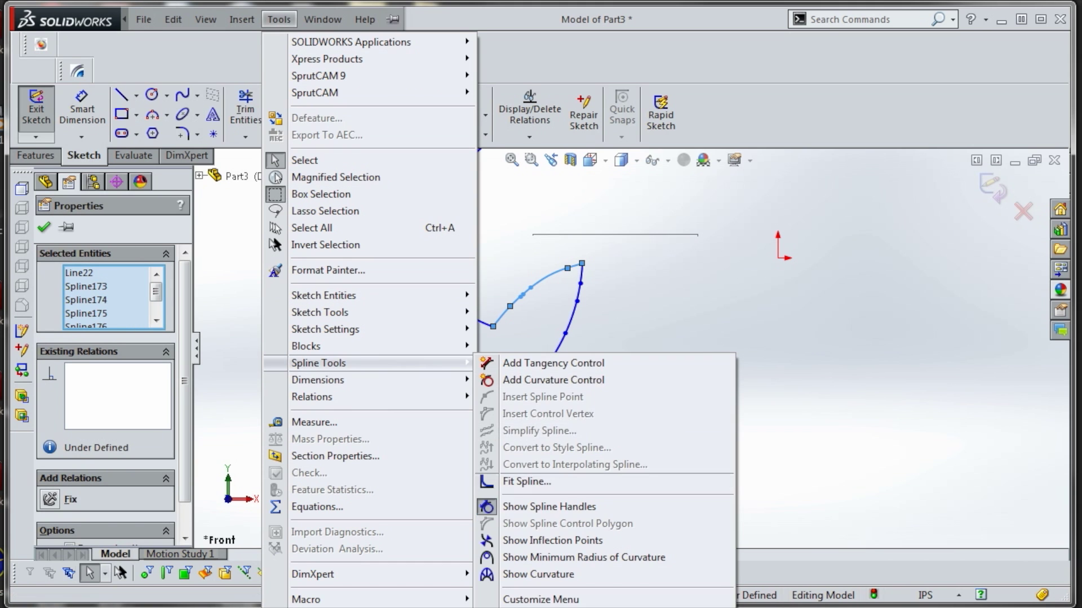
pyautogui.click(526, 481)
pyautogui.click(44, 227)
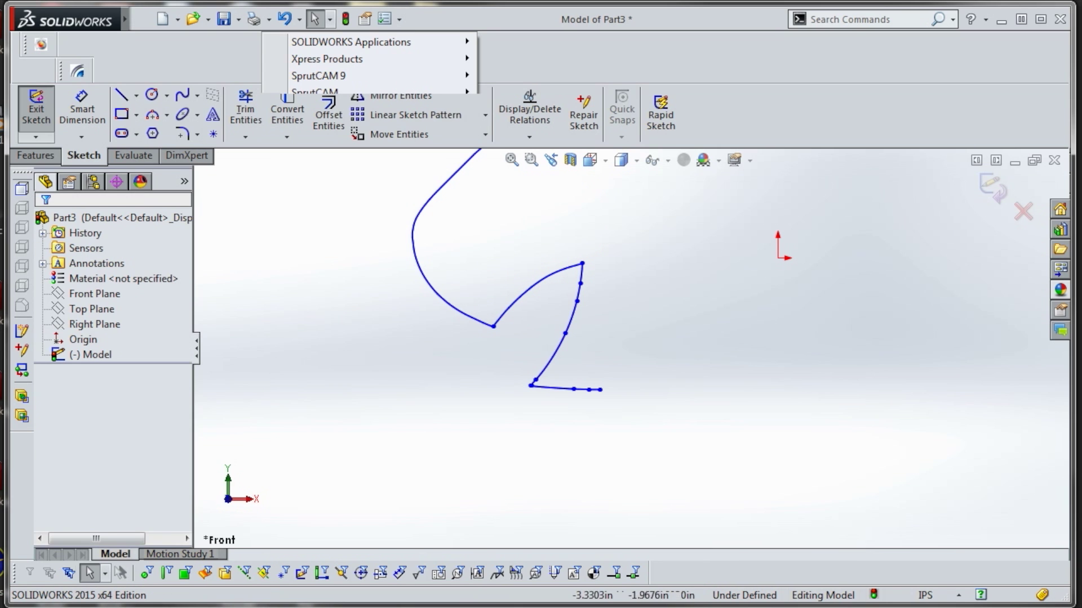
# - Fit a single spline to the stem's base segments, leaving out the stem's left edge and deleting the original geometry
pyautogui.moveTo(643, 452); pyautogui.dragTo(521, 384)
pyautogui.scroll(-5, 522, 394)
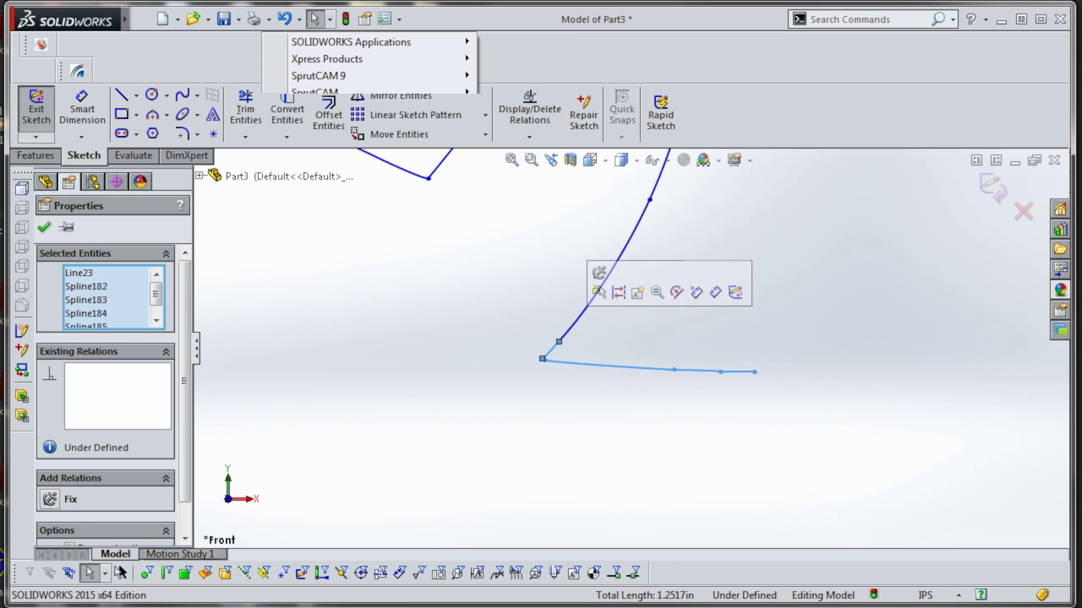
pyautogui.keyDown('ctrl'); pyautogui.click(551, 350); pyautogui.keyUp('ctrl')
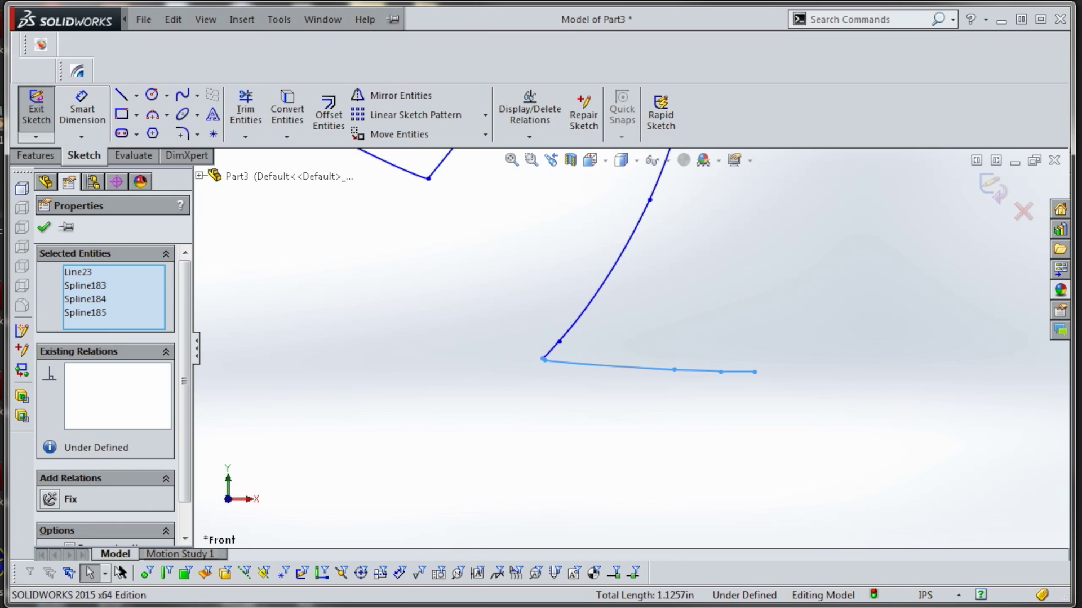
pyautogui.click(279, 19)
pyautogui.moveTo(318, 363)
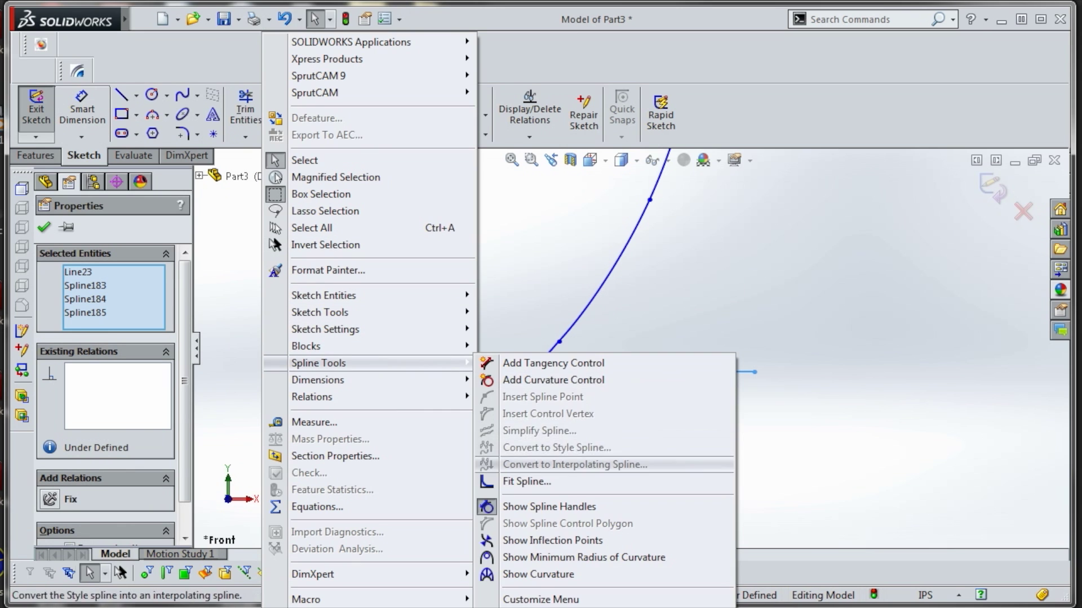
pyautogui.click(527, 481)
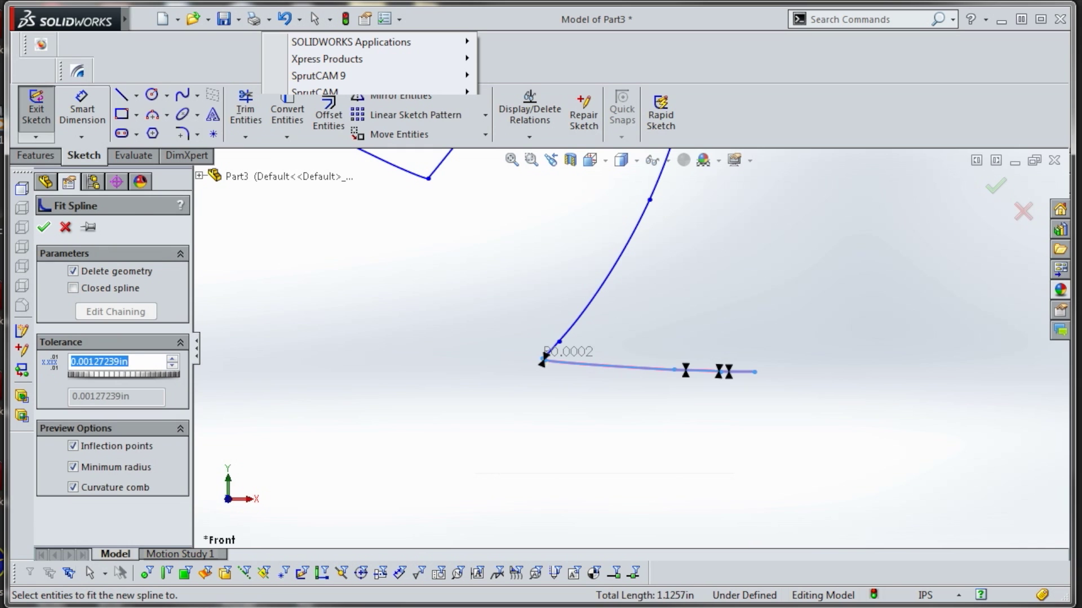
pyautogui.press('Return')
# - Fit a single spline to the stem's left edge segments between its upper corner and the base, excluding the lobe's lower curve
pyautogui.scroll(5, 630, 347)
pyautogui.moveTo(689, 200); pyautogui.dragTo(596, 348)
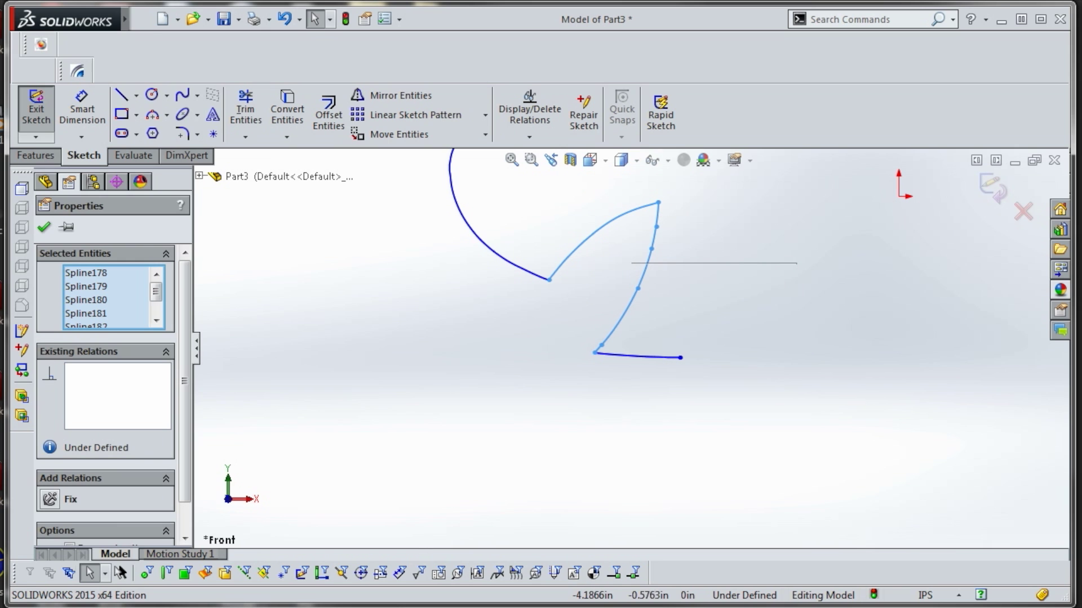
pyautogui.keyDown('ctrl'); pyautogui.click(601, 228); pyautogui.keyUp('ctrl')
pyautogui.click(205, 20)
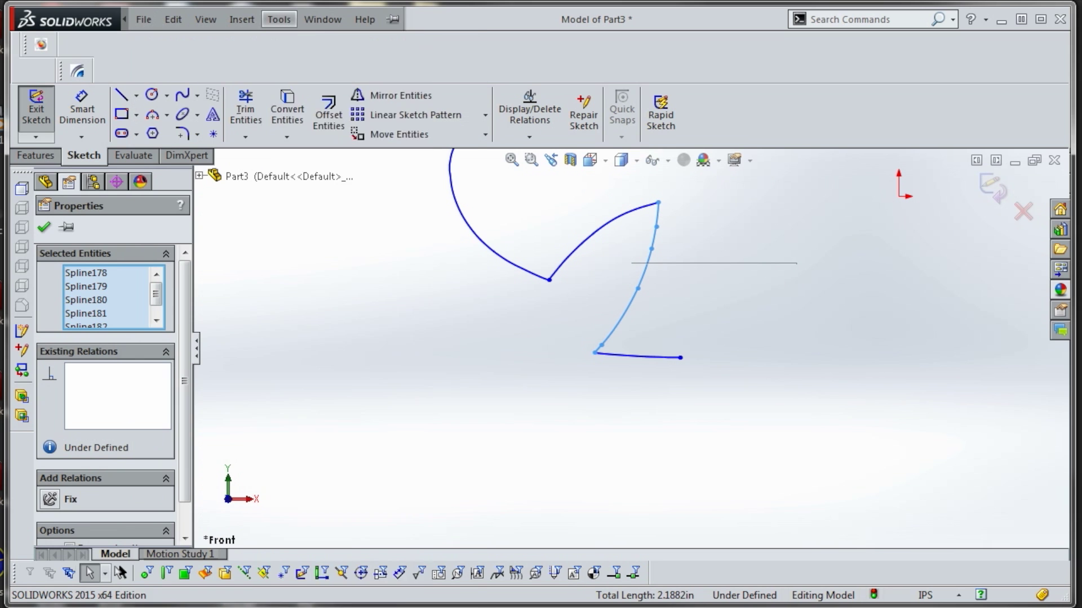
pyautogui.click(278, 19)
pyautogui.moveTo(319, 363)
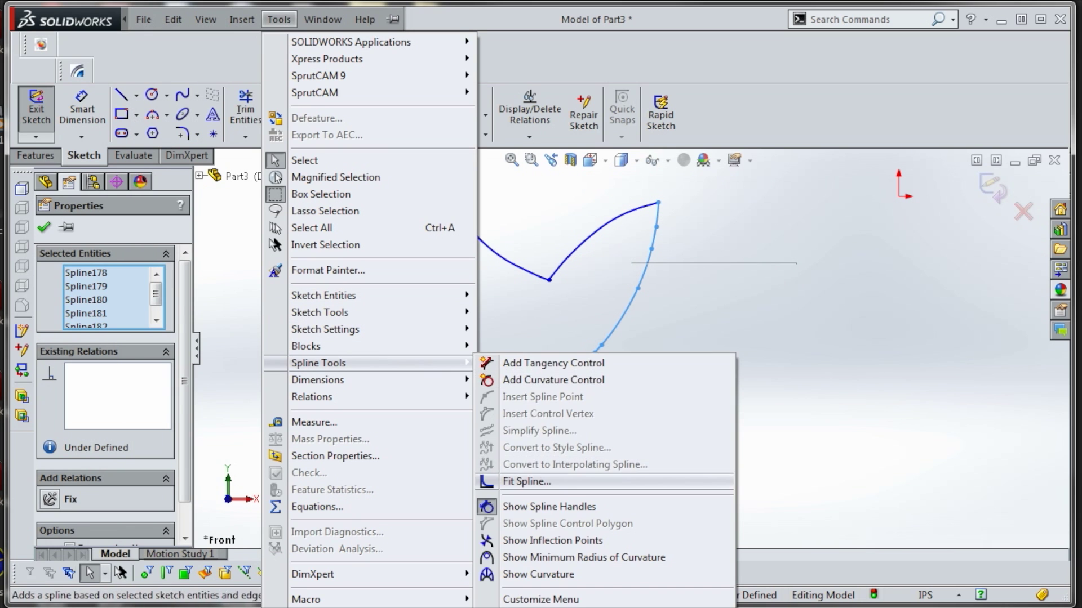
pyautogui.click(526, 482)
pyautogui.click(44, 227)
pyautogui.scroll(6, 664, 310)
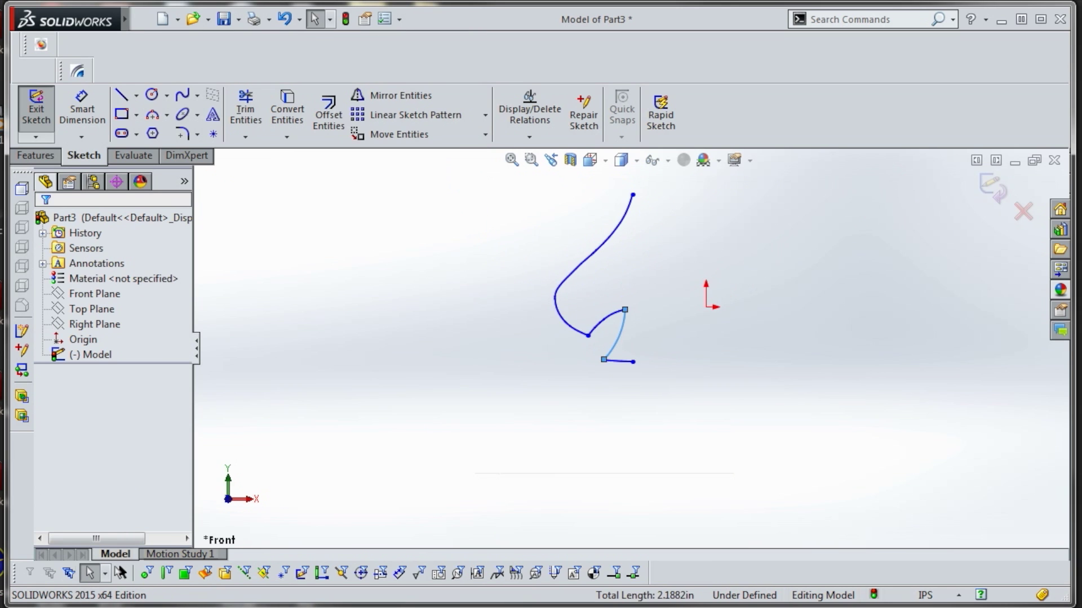
# - Sketch a straight centre line from the spade's apex down to the open end of the stem's base
pyautogui.click(686, 251)
pyautogui.scroll(-3, 684, 248)
pyautogui.scroll(2, 670, 267)
pyautogui.moveTo(115, 20)
pyautogui.click(121, 96)
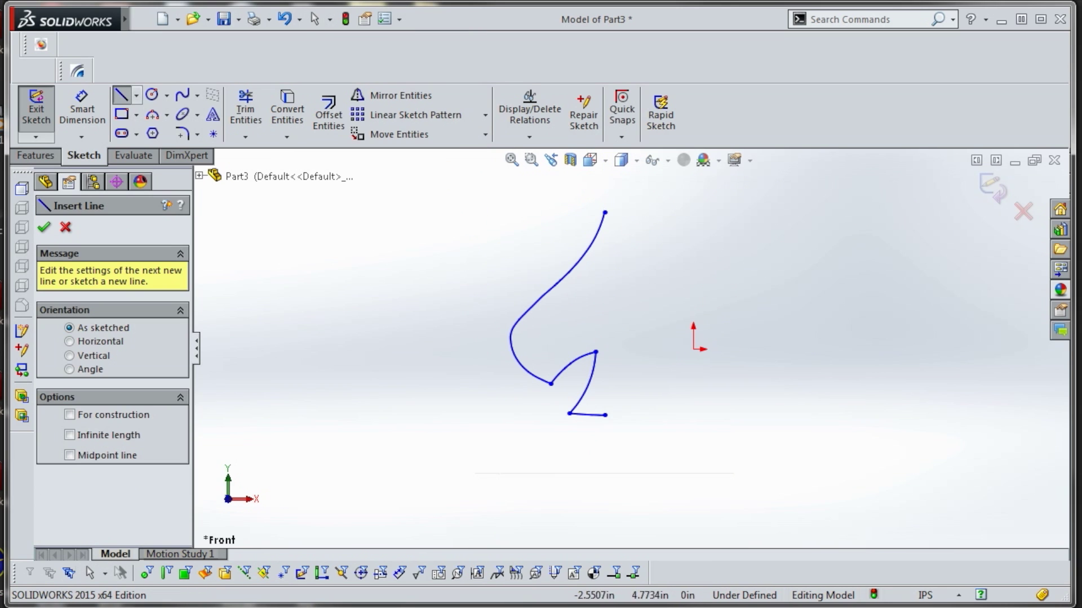
pyautogui.click(604, 212)
pyautogui.click(604, 416)
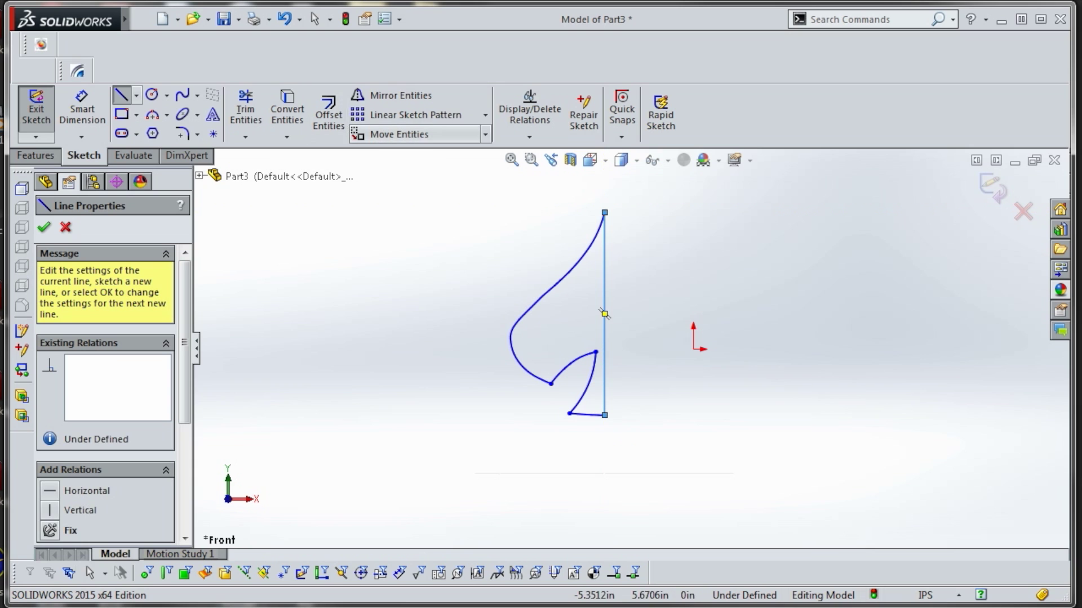
# - Mirror all the left-half splines about the centre line with Copy enabled, and delete the centre line
pyautogui.click(400, 95)
pyautogui.click(605, 274)
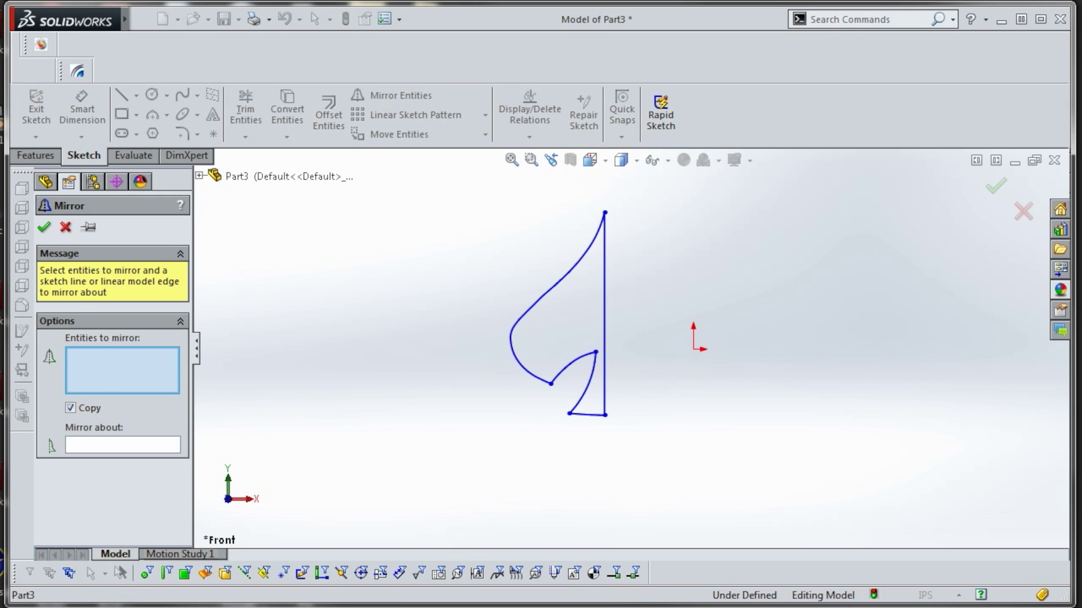
pyautogui.hotkey('ctrl', 'a')
pyautogui.click(604, 274)
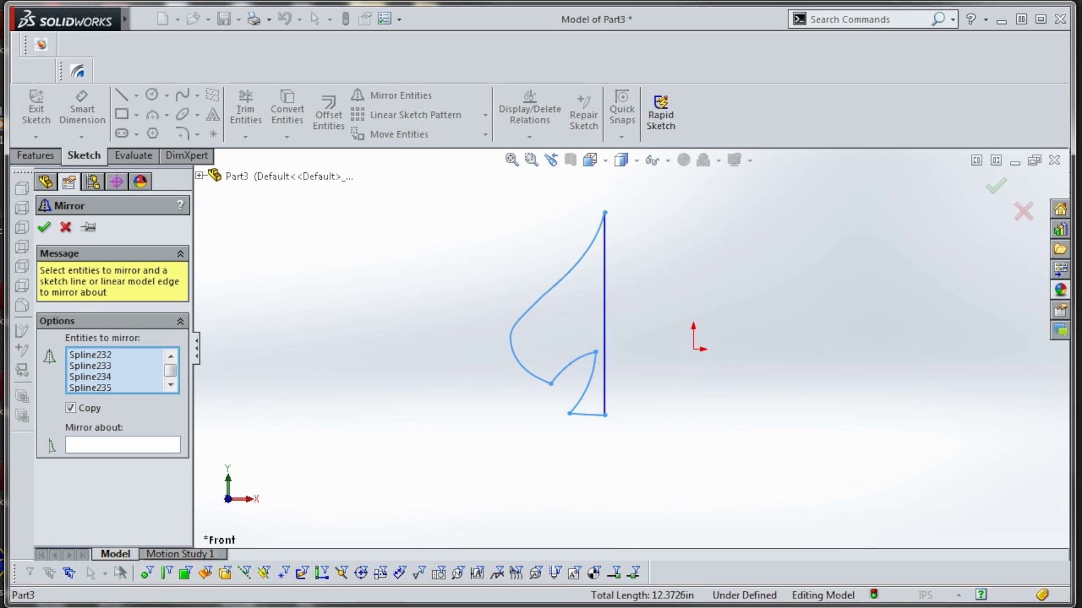
pyautogui.click(123, 445)
pyautogui.click(605, 274)
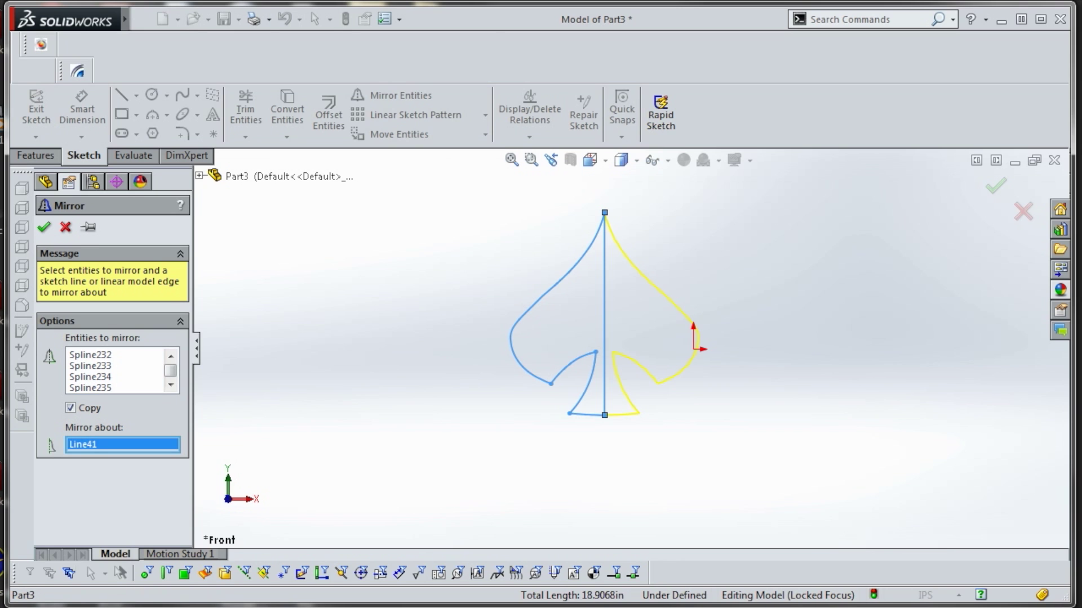
pyautogui.press('Return')
pyautogui.click(604, 307)
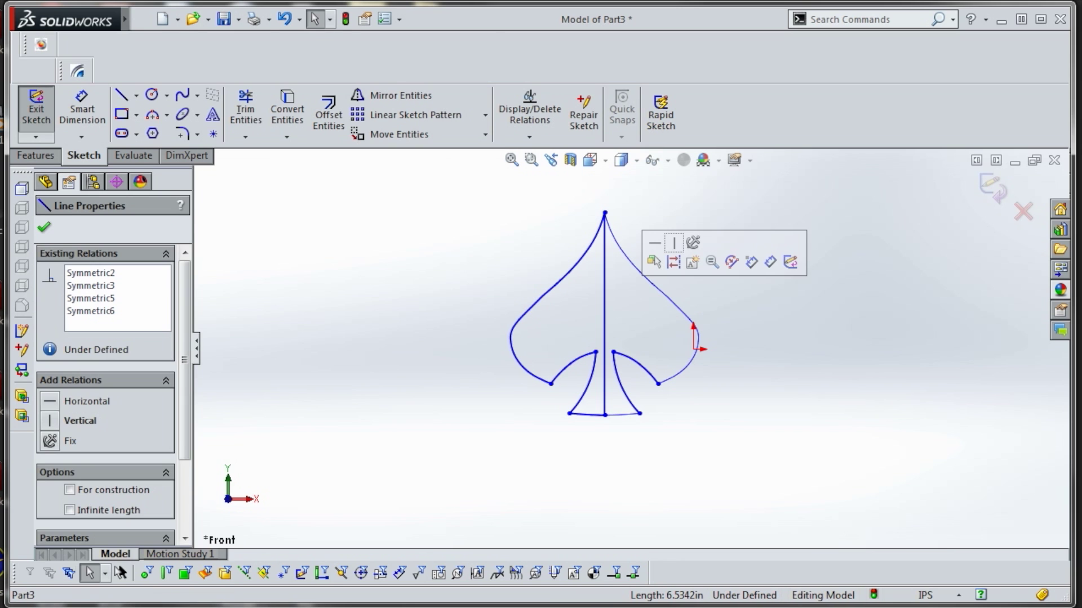
pyautogui.press('Delete')
pyautogui.scroll(-4, 631, 313)
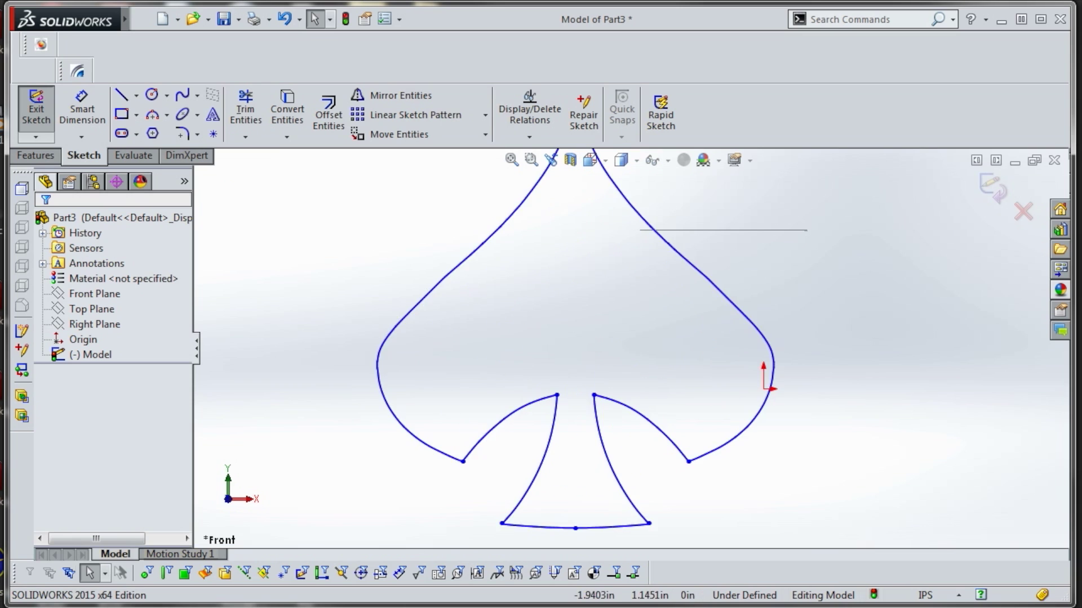
pyautogui.scroll(3, 630, 302)
pyautogui.keyDown('ctrl'); pyautogui.moveTo(607, 311); pyautogui.dragTo(587, 324, button='middle'); pyautogui.keyUp('ctrl')
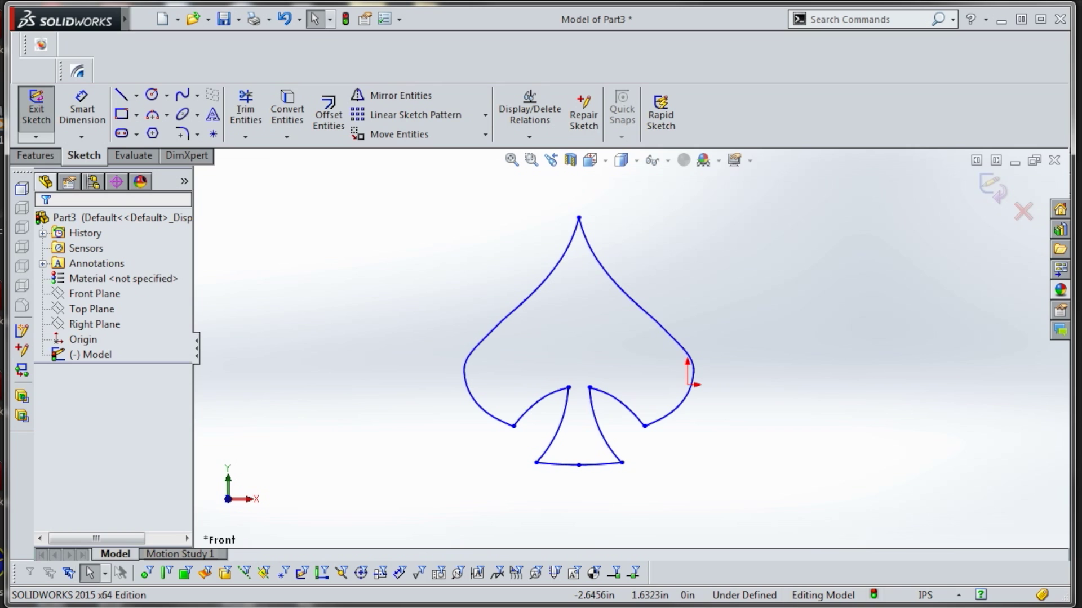
pyautogui.scroll(-2, 579, 316)
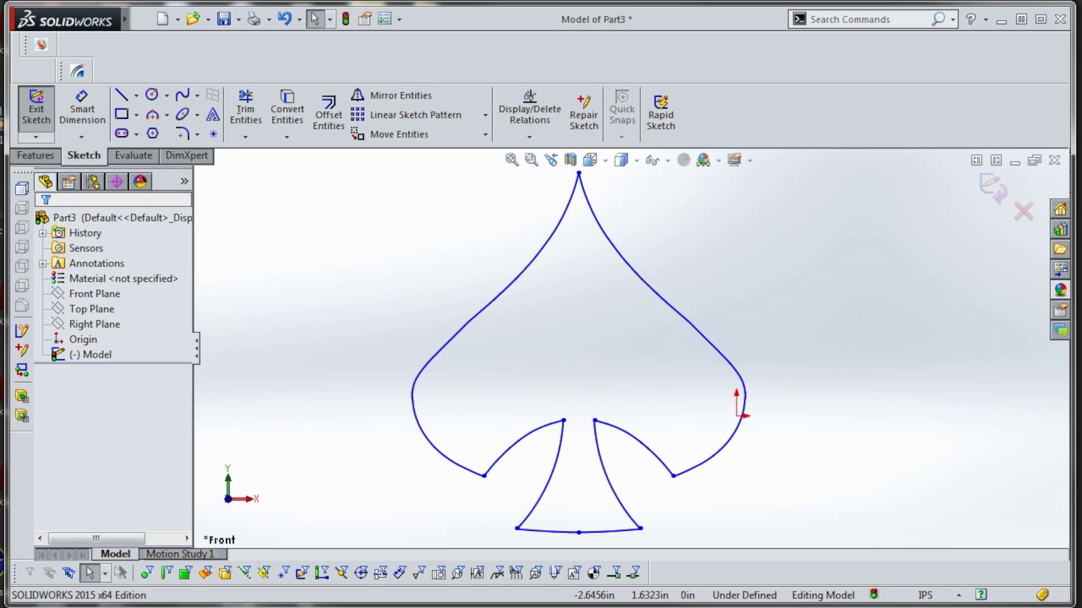
pyautogui.scroll(1, 631, 348)
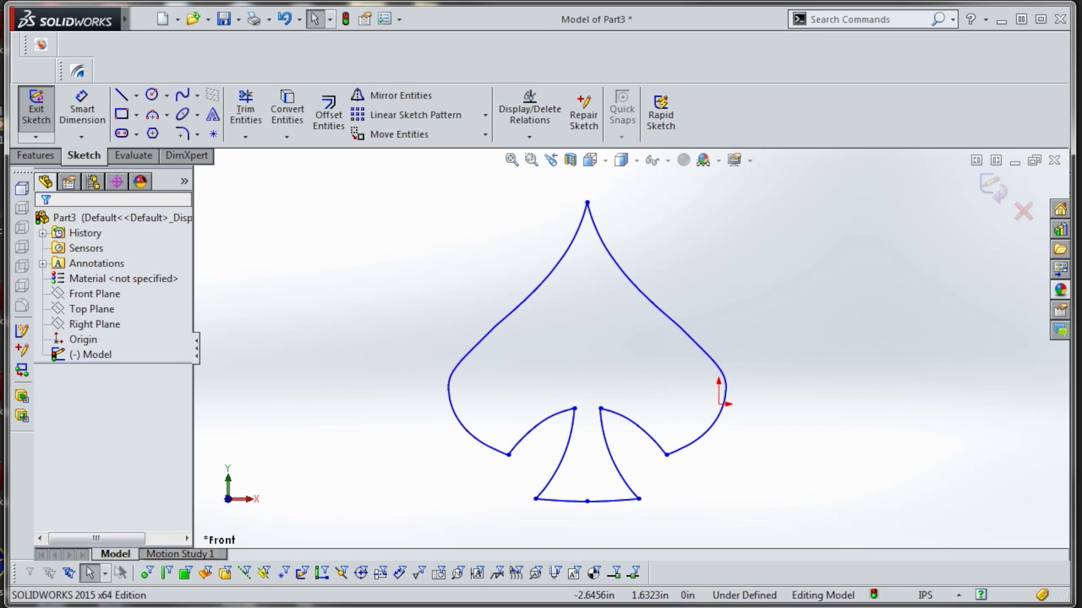